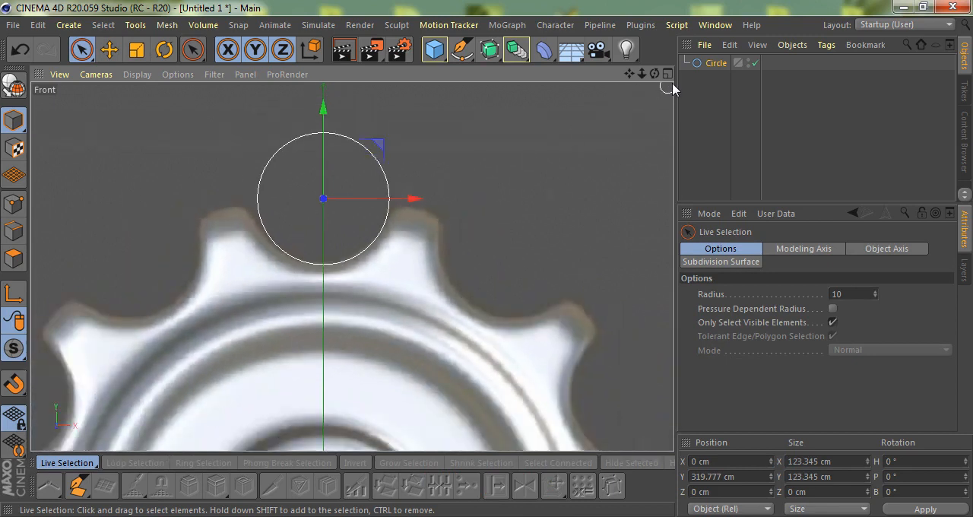
Make the circle editable and set its spline type to Linear
key("c")
left_click(13, 204)
scroll(335, 226, "down", 3)
scroll(335, 227, "up", 1)
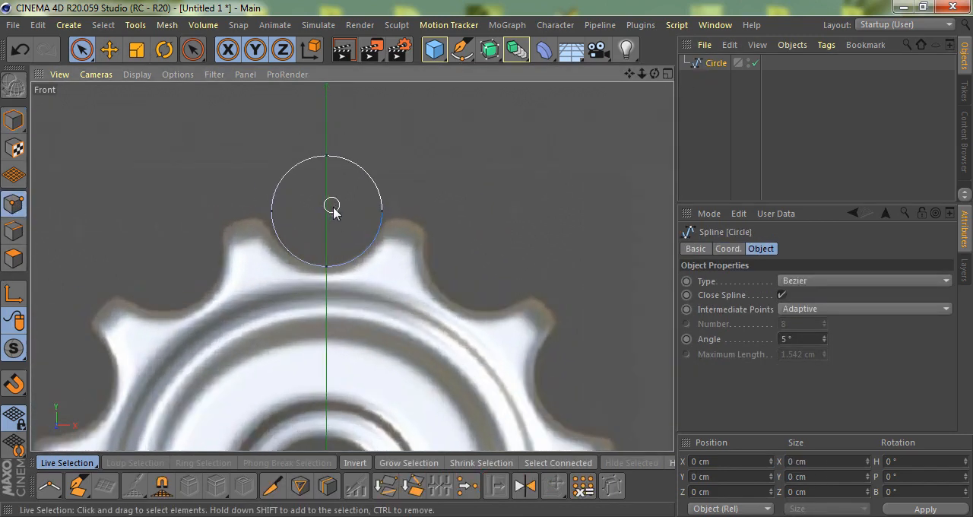
key("ctrl+a")
left_click(788, 281)
left_click(795, 293)
Turn off Close Spline for the circle and set the point just clockwise of its apex as the first point
scroll(507, 205, "up", 2)
left_click(639, 240)
left_click(782, 295)
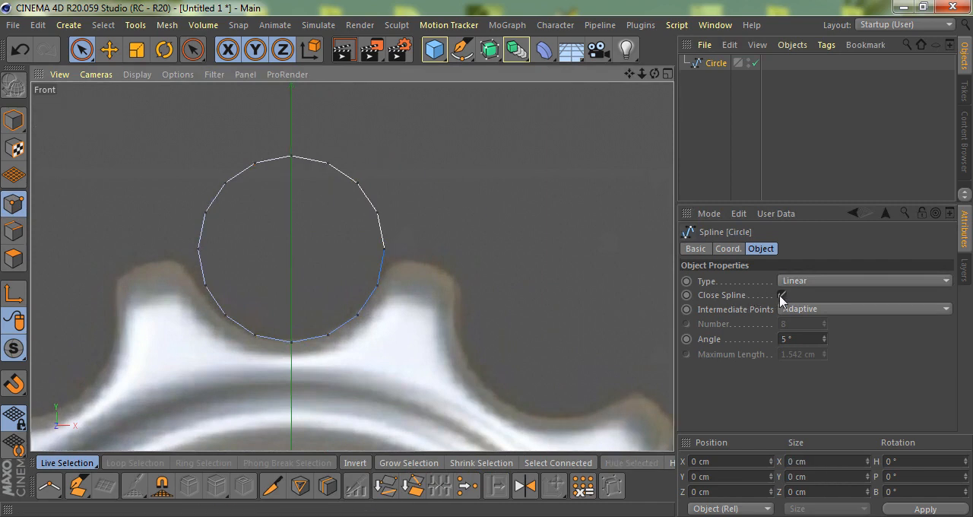
left_click(328, 163)
right_click(472, 146)
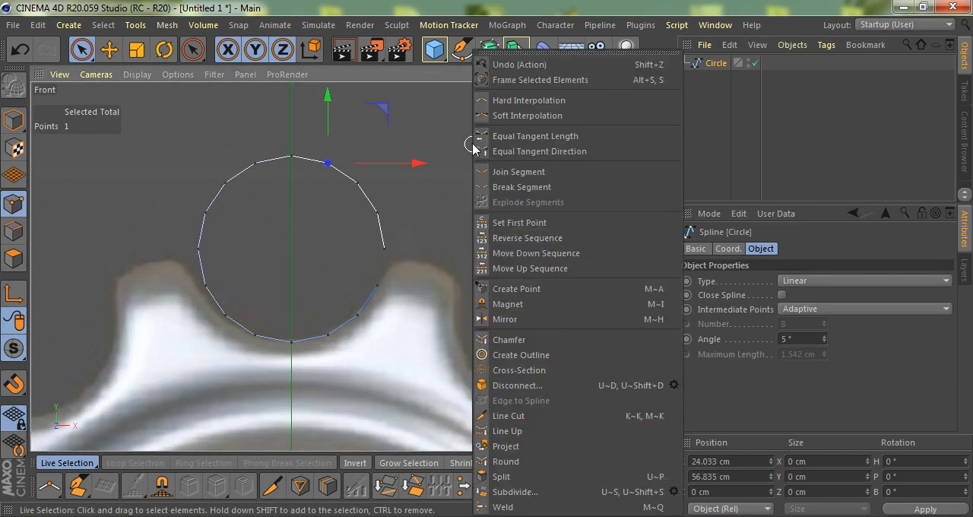
left_click(525, 222)
Delete the points of the circle's upper half, keeping only the lower arc
key("KP_0")
left_click_drag(139, 137, 140, 135)
key("Delete")
left_click_drag(414, 164, 133, 236)
key("Delete")
Scale the arc's two end points apart to about 127.3 cm and lower them about 6.4 cm
scroll(349, 280, "up", 2)
key("t")
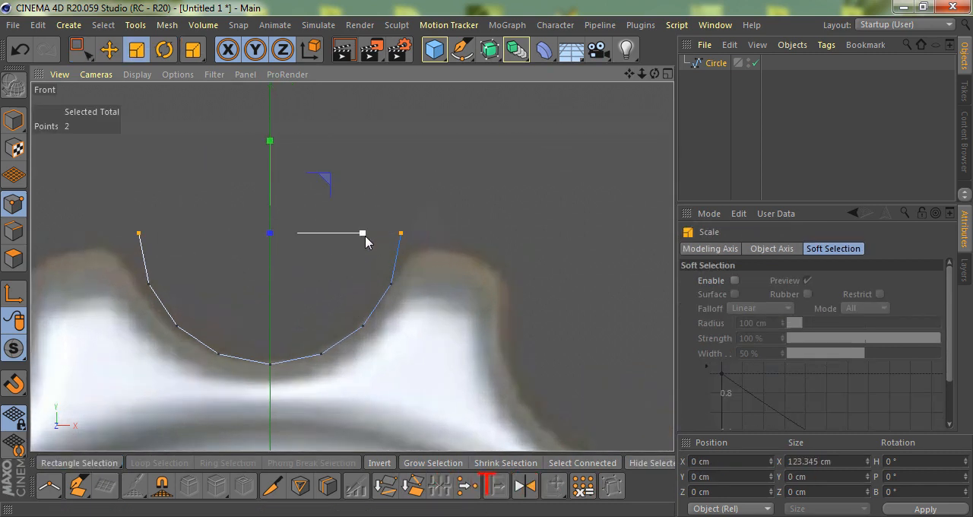
left_click_drag(366, 240, 372, 240)
key("space")
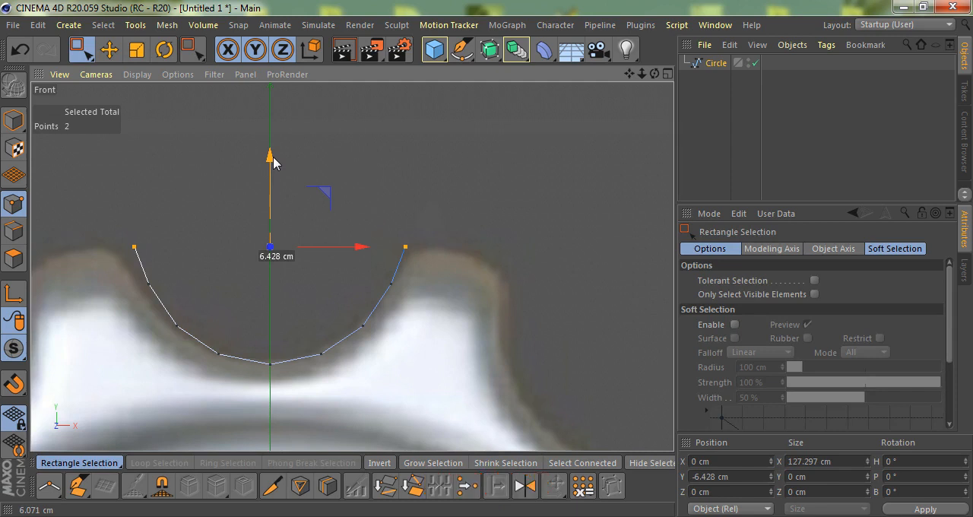
Move only the arc's axis to the gear's centre, with its Y position at 0 cm
scroll(270, 190, "down", 5)
left_click(13, 120)
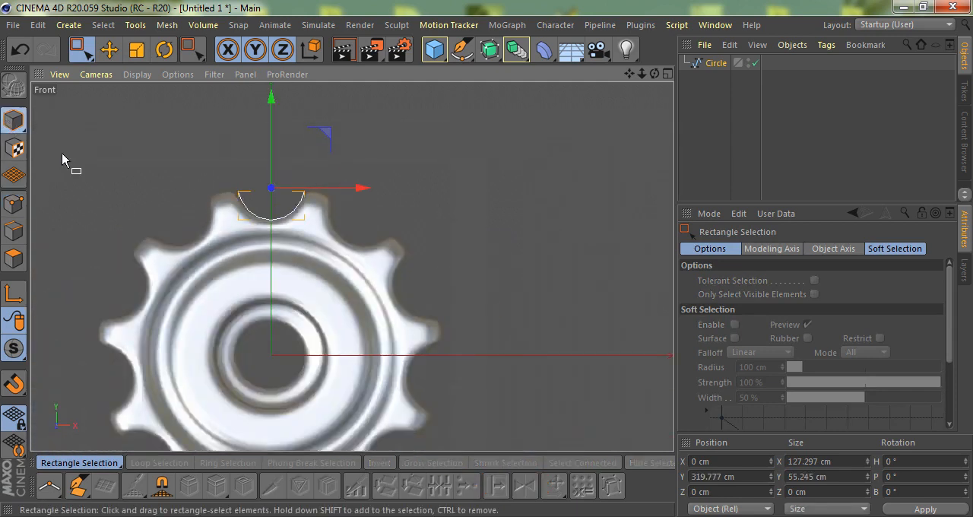
key("l")
scroll(242, 242, "down", 3)
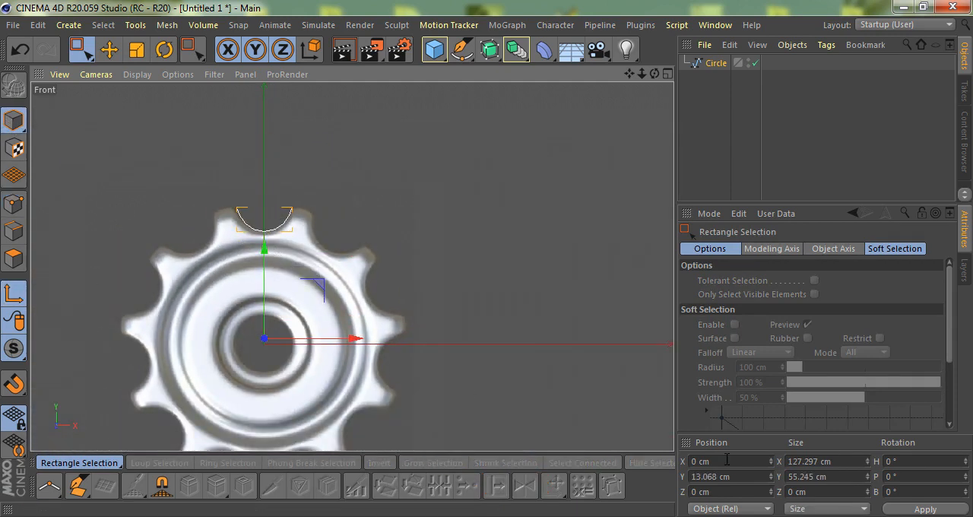
left_click(721, 477)
scroll(355, 364, "up", 2)
left_click(14, 294)
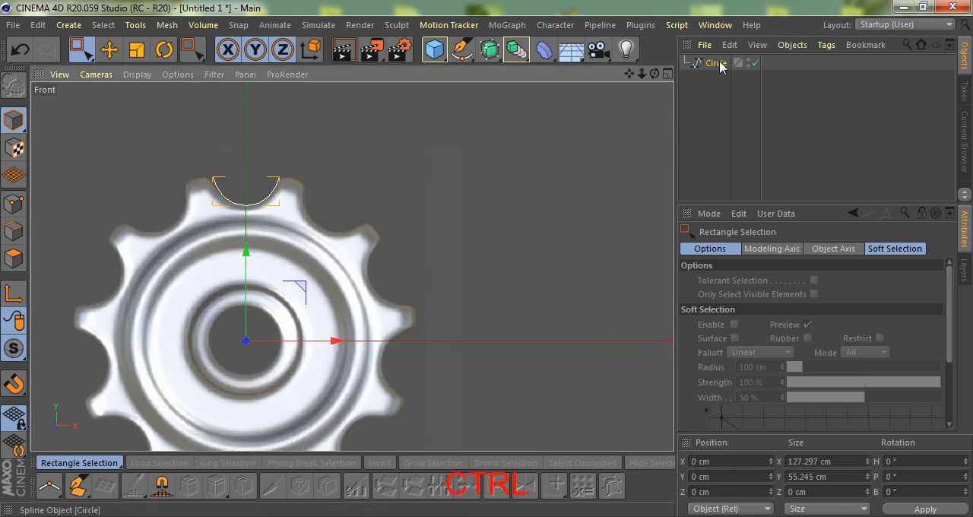
Duplicate the arc and rotate the copy about the gear's centre with a bank of 32.727° (360/11)
left_click_drag(719, 64, 713, 93, "ctrl")
key("r")
left_click_drag(270, 295, 458, 380)
left_click(910, 493)
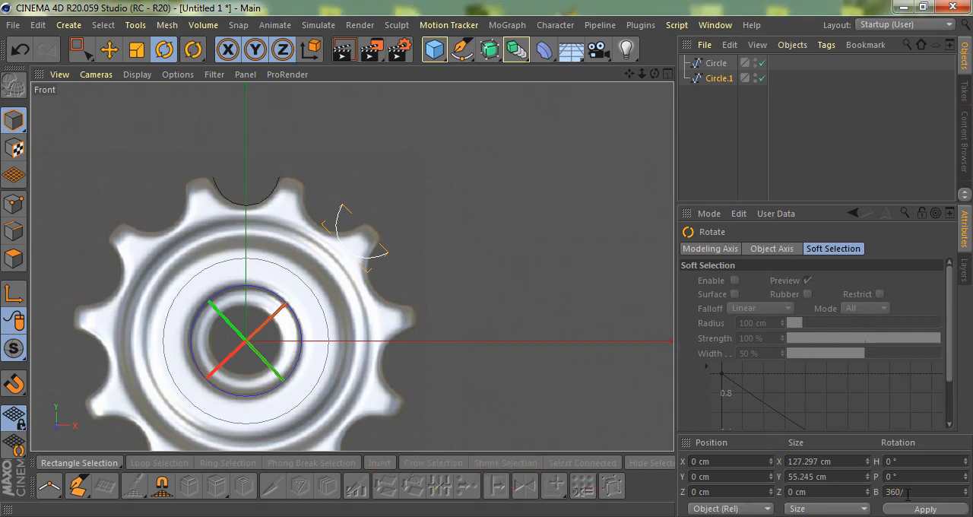
key("Return")
scroll(365, 250, "up", 3)
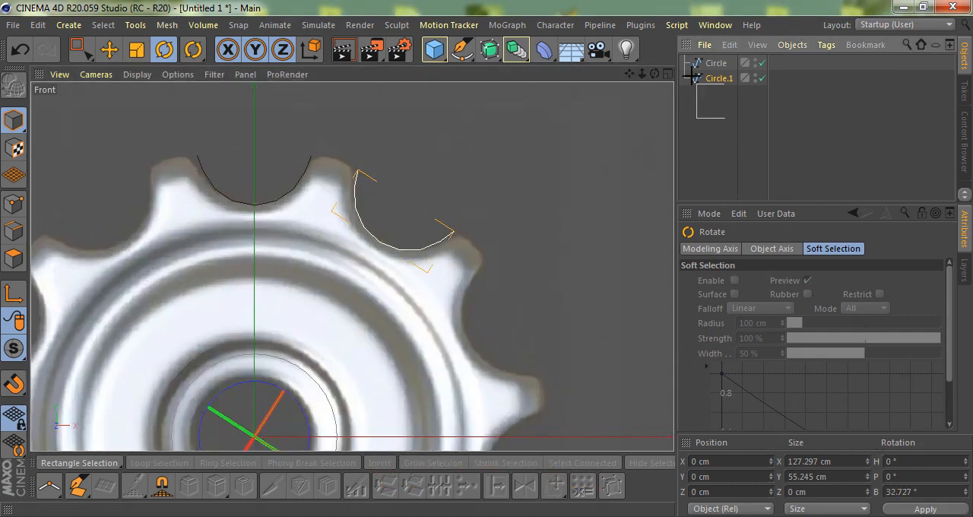
Merge the two arcs into a single spline with Connect Objects + Delete
left_click(708, 67, "shift")
right_click(707, 67)
left_click(798, 400)
scroll(256, 163, "up", 3)
Join the two arc segments across the tooth tip by their facing end points
left_click(14, 204)
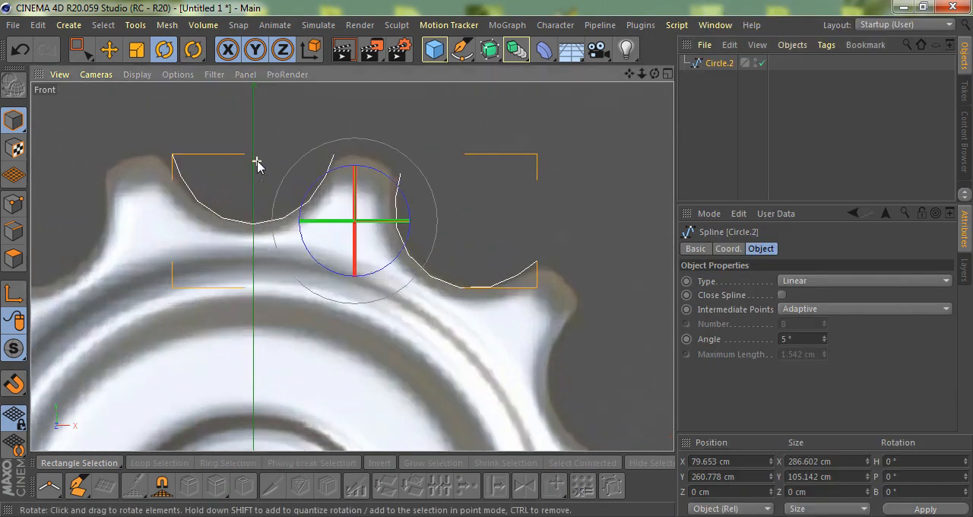
key("0")
scroll(422, 140, "up", 2)
left_click_drag(288, 173, 288, 174, "shift")
right_click(517, 140)
left_click(549, 172)
scroll(486, 164, "up", 1)
scroll(485, 165, "down", 2)
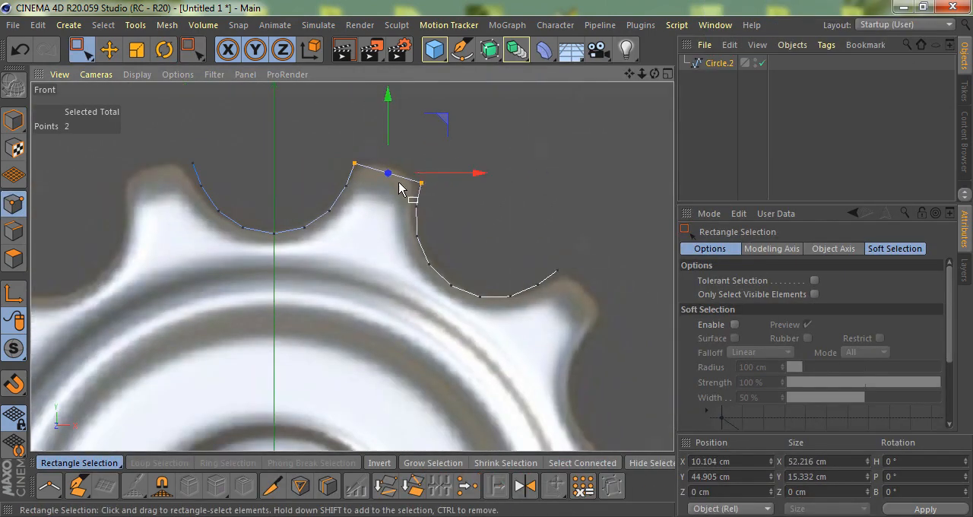
Add a point in the middle of the tooth's top edge and raise it slightly to round the tip
scroll(405, 180, "up", 2)
left_click(390, 181)
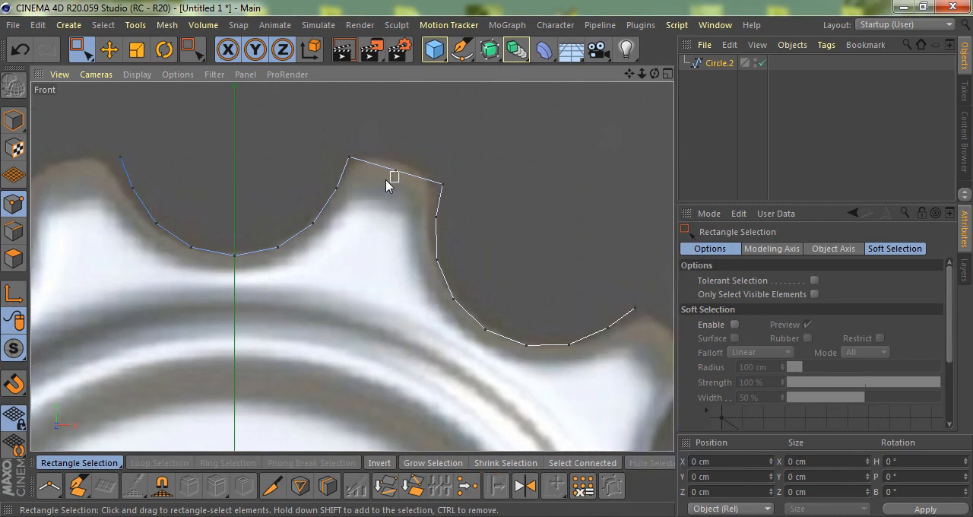
scroll(390, 140, "up", 2)
left_click_drag(460, 124, 461, 124)
scroll(462, 196, "up", 2)
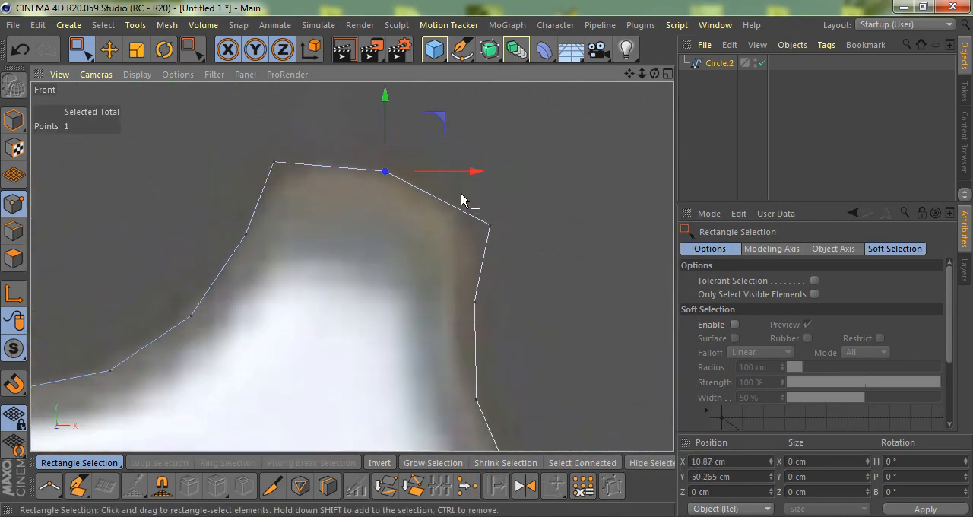
Delete the outer halves of both arcs, leaving one tooth between two valley midpoints
scroll(456, 185, "down", 10)
scroll(529, 230, "up", 1)
left_click_drag(554, 221, 483, 286)
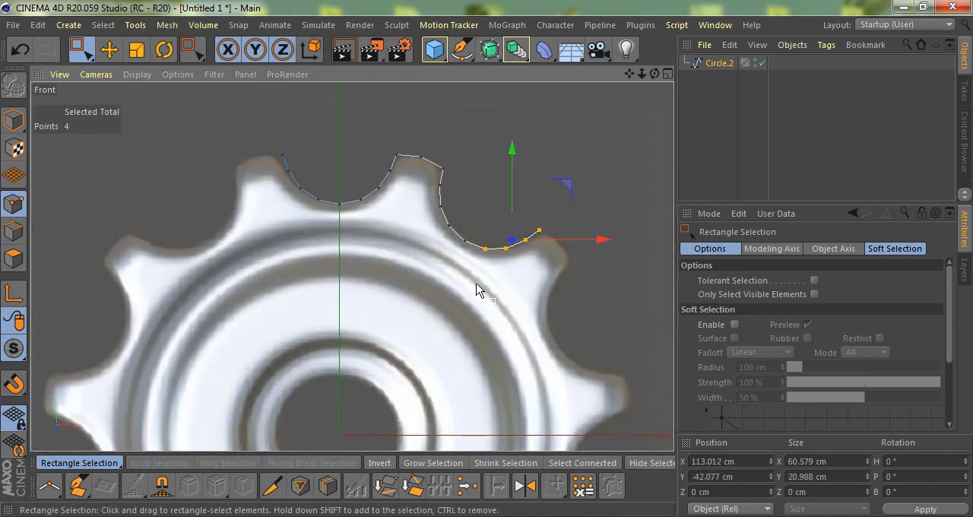
key("Delete")
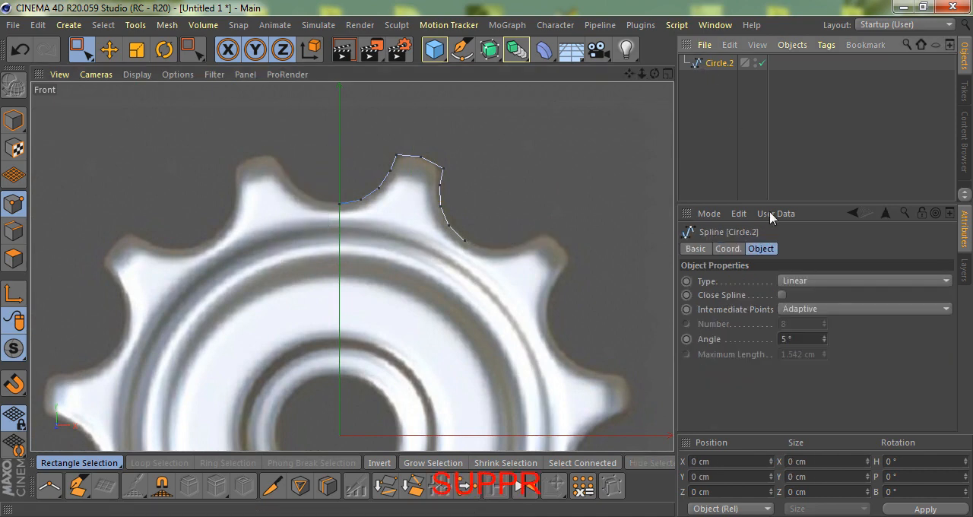
Close the tooth spline and add a point on its closing segment
left_click(783, 296)
scroll(424, 244, "up", 2)
scroll(430, 232, "down", 1)
key("m")
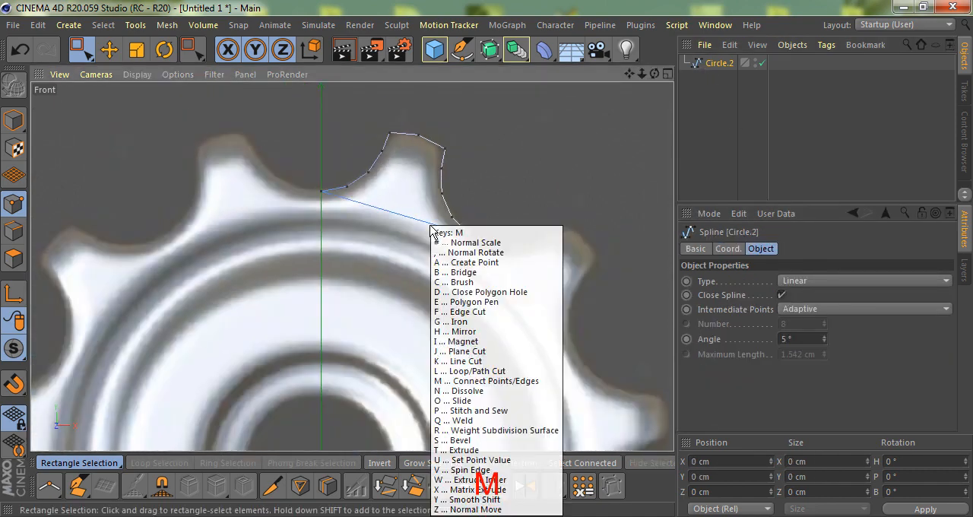
key("a")
left_click(407, 221)
key("space")
Move the new point to the gear's centre at world position X 0 cm, Y 0 cm
scroll(487, 156, "down", 3)
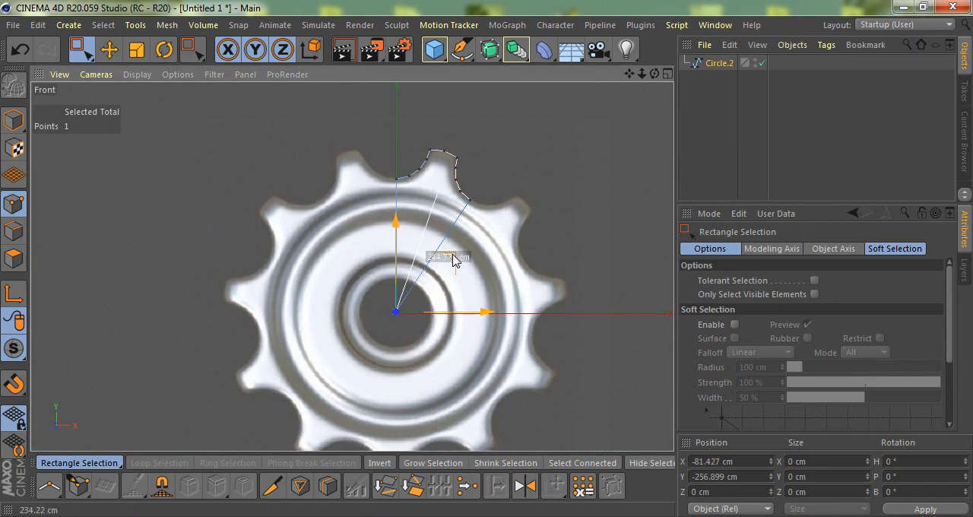
left_click(699, 508)
left_click(718, 467)
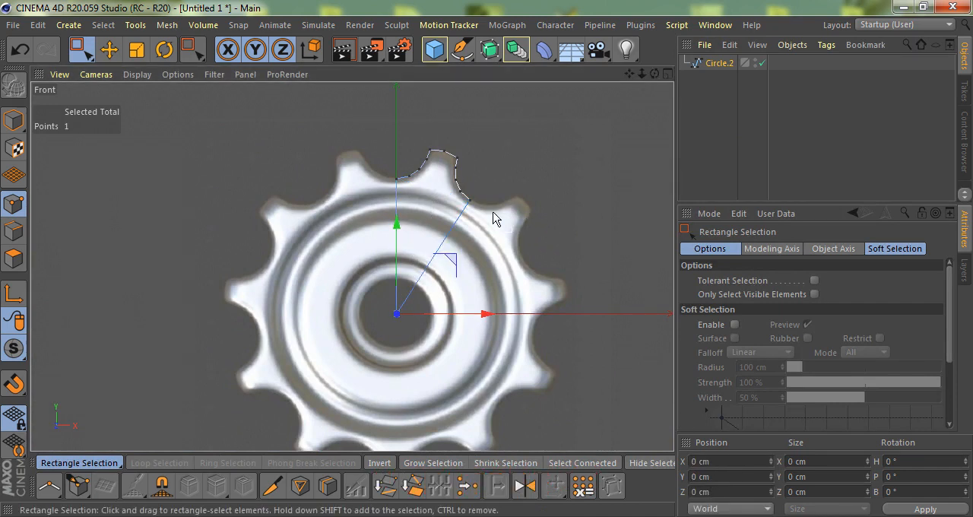
scroll(433, 189, "up", 3)
Put the tooth spline in an Extrude with a movement of 0 and make the result editable
key("F1")
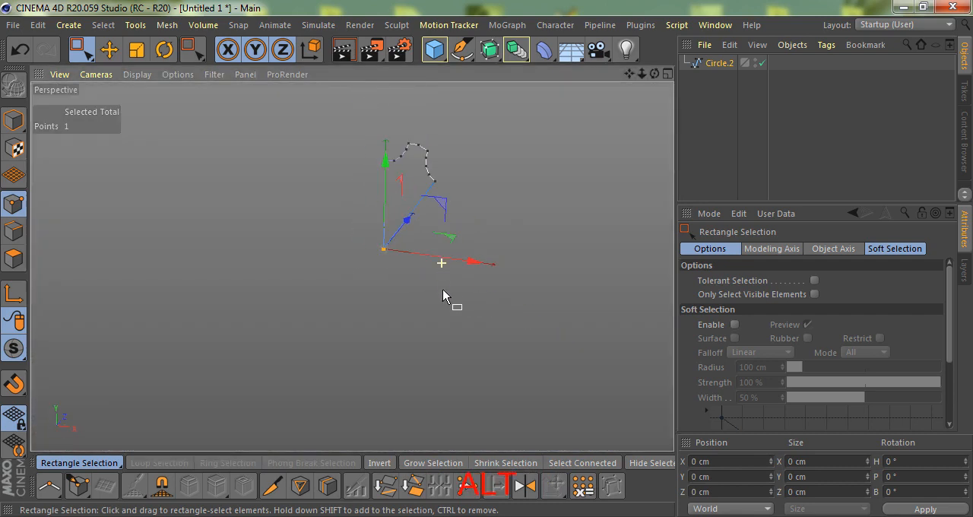
left_click_drag(502, 78, 532, 98, "alt")
scroll(433, 152, "up", 5)
left_click_drag(453, 179, 428, 274, "alt")
double_click(897, 282)
type("0")
key("Return")
key("c")
Connect the arc points to the centre with edges and make line cuts across the tooth
key("F4")
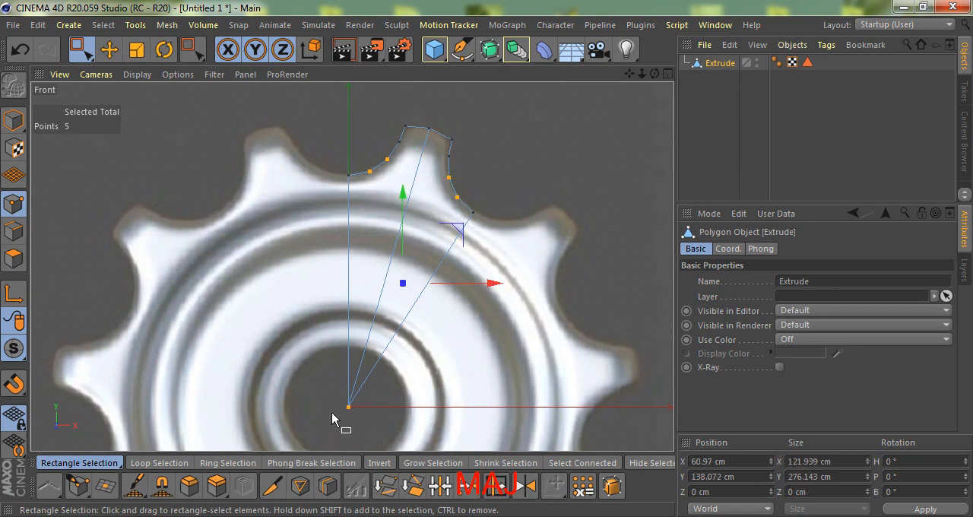
scroll(452, 139, "up", 3)
key("k")
key("k")
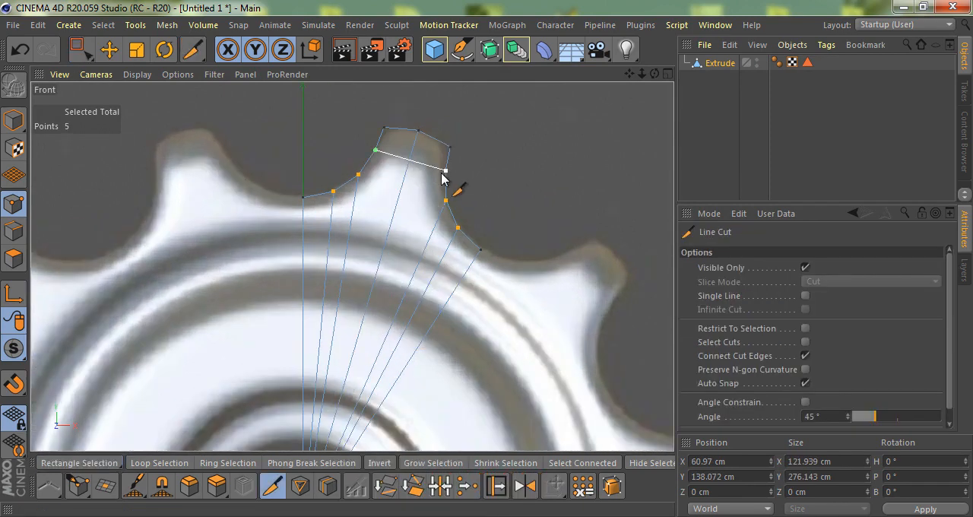
key("space")
Add a MoGraph Cloner to the scene
scroll(394, 304, "down", 3)
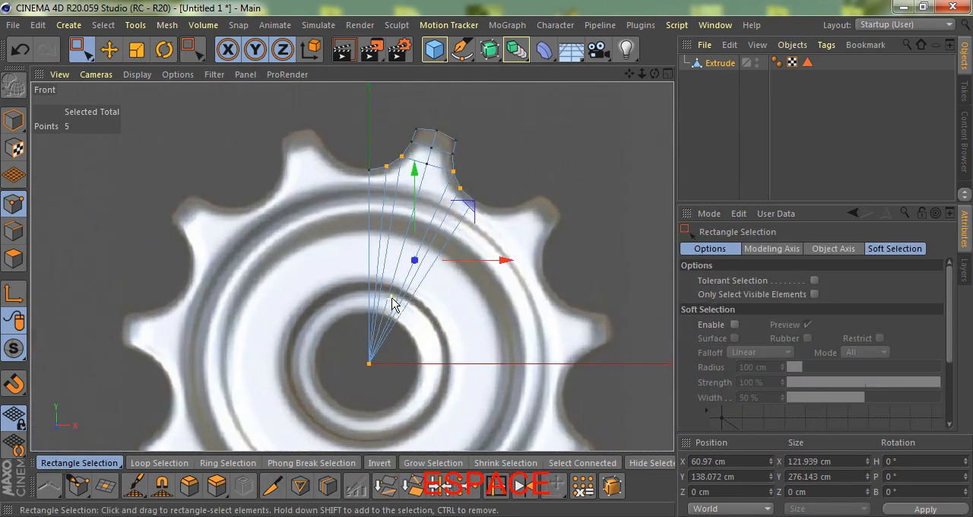
scroll(393, 303, "down", 3)
key("F1")
left_click_drag(387, 221, 499, 217, "alt")
left_click(511, 26)
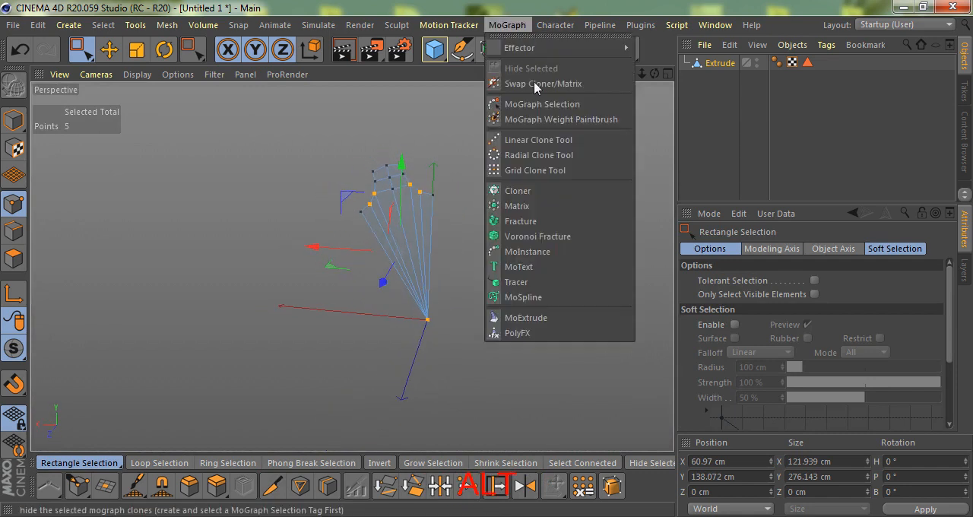
left_click(534, 192)
Move the tooth wedge's axis to the gear's centre at world position X 0 cm, Y 0 cm
left_click(719, 79)
left_click(668, 74)
left_click(667, 266)
scroll(358, 200, "up", 3)
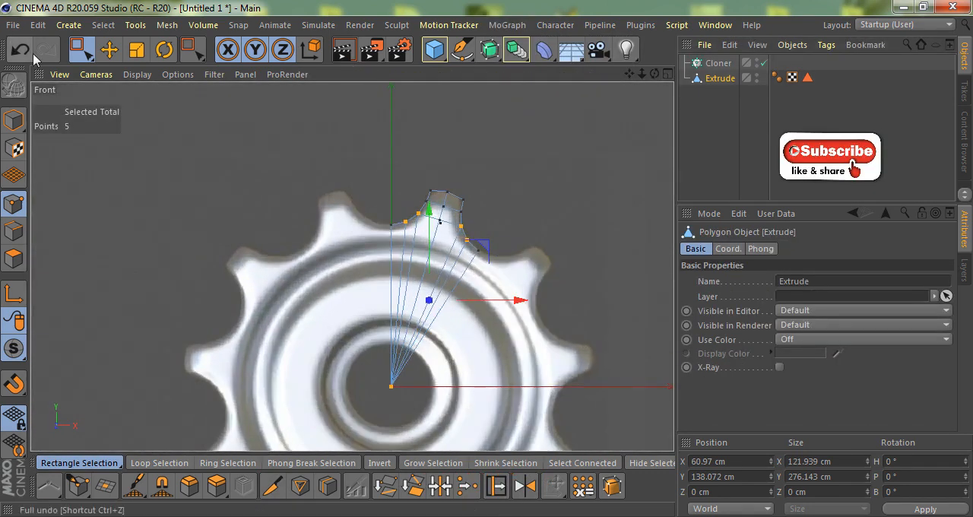
left_click(110, 50)
left_click(16, 121)
scroll(282, 169, "down", 3)
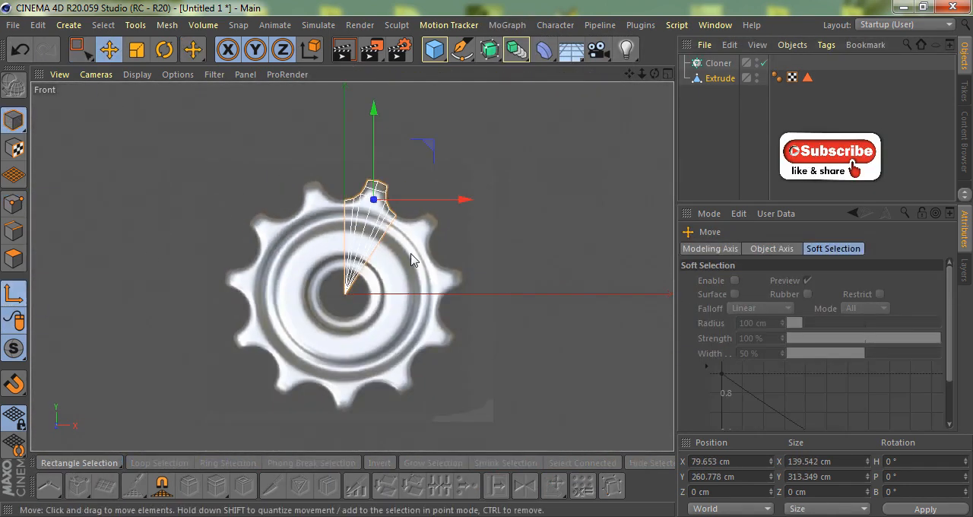
scroll(414, 202, "up", 2)
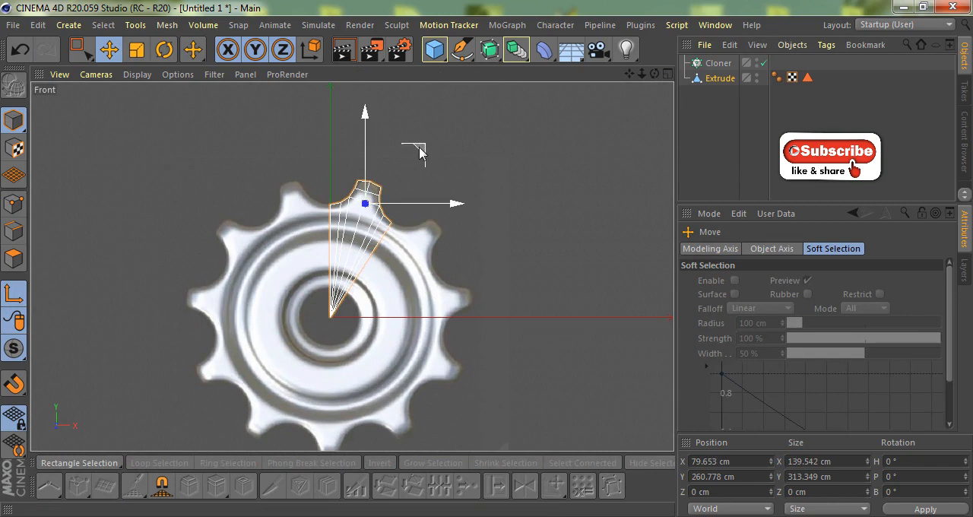
left_click(707, 477)
type("0")
key("Return")
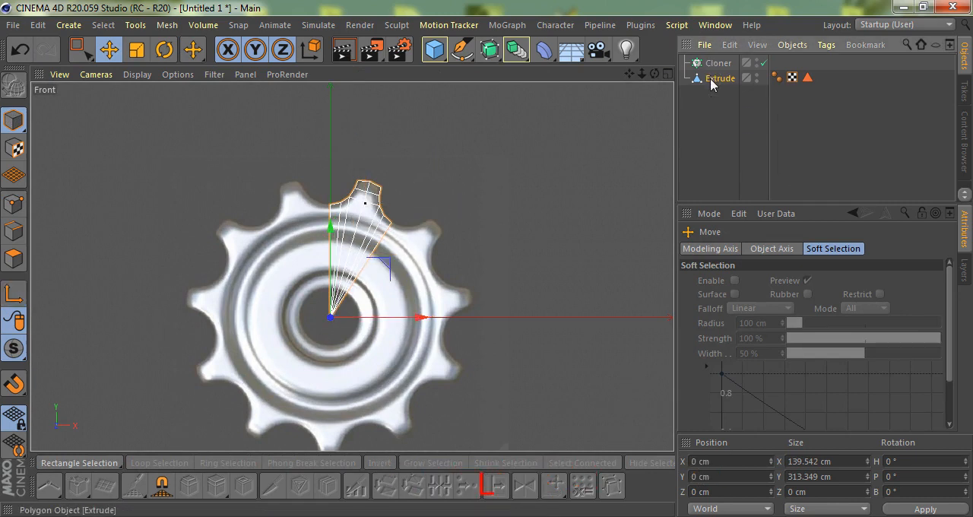
Nest the tooth wedge under the Cloner and set the linear clone count to 11
left_click_drag(721, 69, 721, 67)
key("F1")
left_click_drag(355, 227, 683, 107, "alt")
left_click(715, 63)
left_click(790, 249)
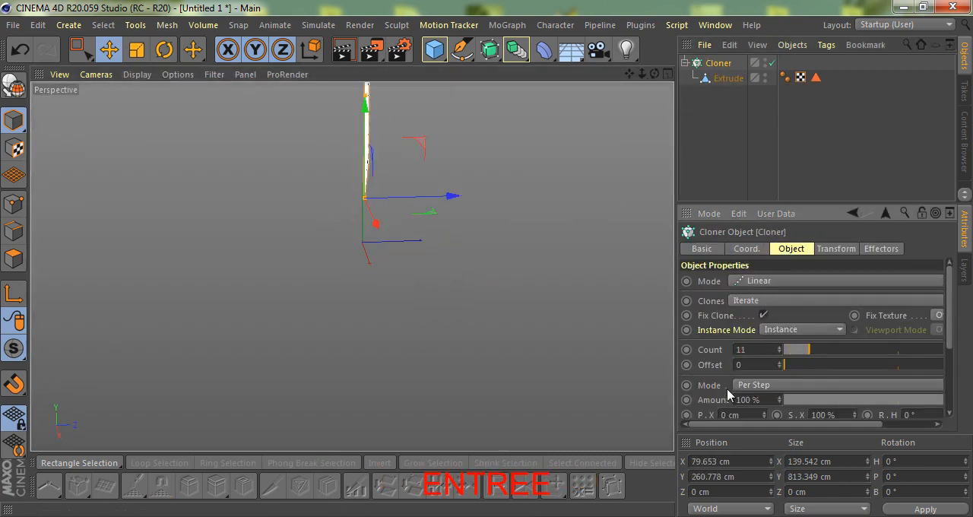
Remove the clones' vertical offset and set their per-step bank rotation to 32.727° (360/11) to form the full gear
scroll(728, 393, "down", 3)
key("Return")
left_click_drag(376, 165, 600, 237, "alt")
left_click_drag(863, 424, 916, 424)
left_click_drag(879, 331, 858, 347)
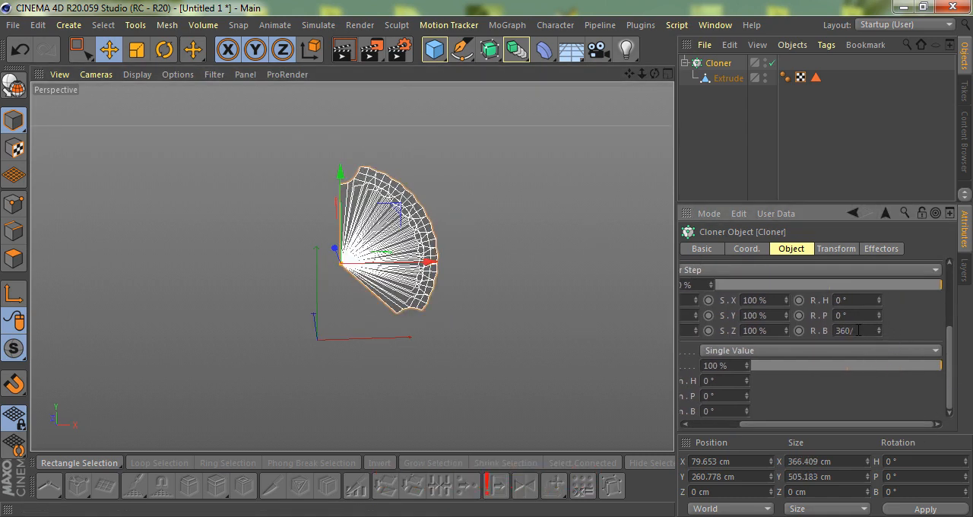
key("Return")
scroll(370, 218, "up", 3)
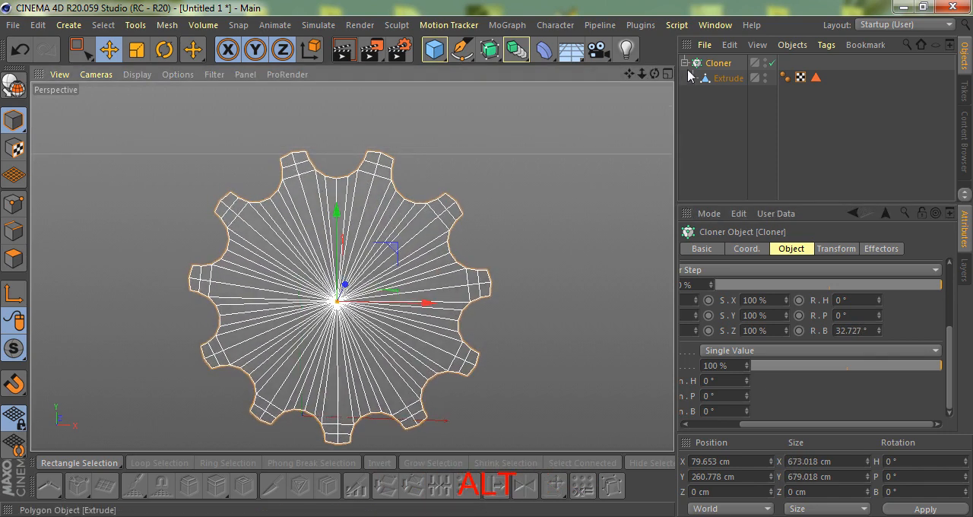
Make the Cloner editable and merge all its children into one polygon object with Connect Objects + Delete
key("alt+c")
right_click(705, 64)
left_click(759, 284)
right_click(707, 53)
left_click(786, 403)
scroll(304, 213, "down", 2)
scroll(231, 228, "up", 2)
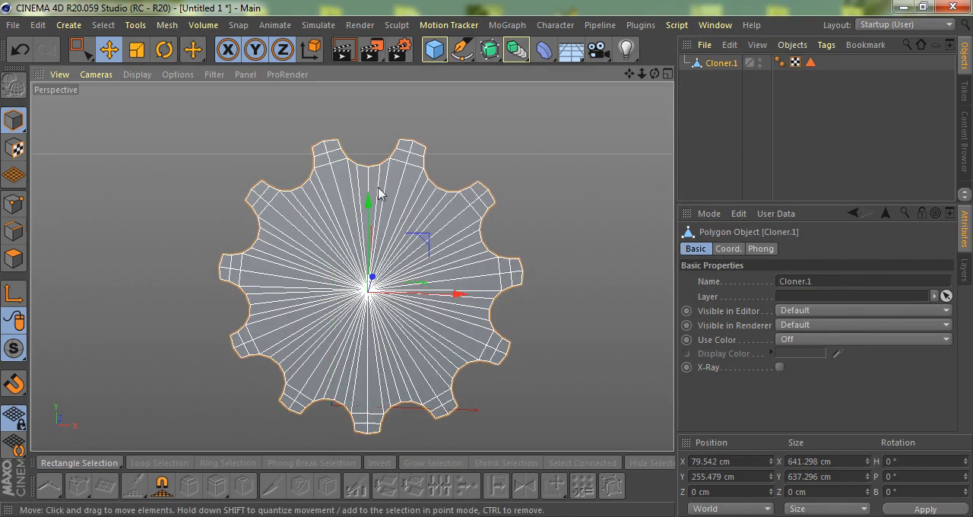
Select all points of the merged gear and weld the duplicates with Optimize
left_click_drag(388, 185, 511, 131, "alt")
scroll(515, 130, "down", 3)
left_click(14, 204)
scroll(355, 193, "up", 3)
left_click_drag(421, 200, 456, 232, "alt")
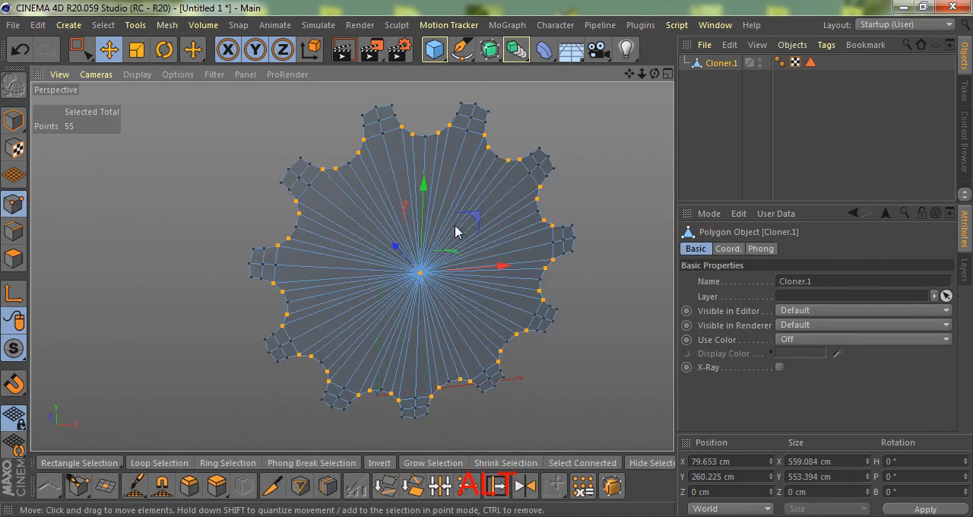
key("ctrl+a")
right_click(545, 132)
left_click(584, 492)
left_click_drag(393, 202, 389, 167, "alt")
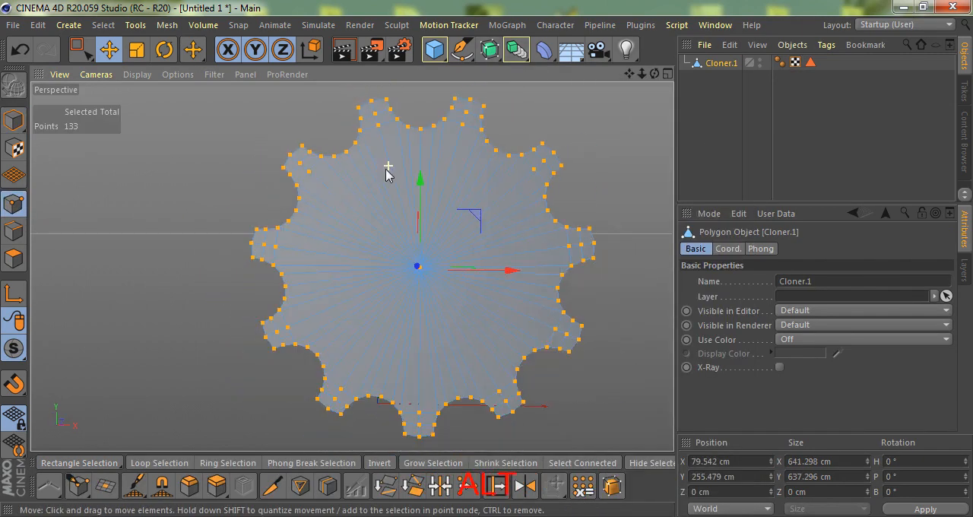
Select all polygons of the merged gear and inset them with Extrude Inner to add a border around its outline
left_click(13, 258)
key("ctrl+a")
left_click_drag(213, 174, 644, 193, "alt")
scroll(266, 172, "up", 3)
left_click_drag(265, 172, 369, 179, "alt")
scroll(370, 180, "down", 2)
key("i")
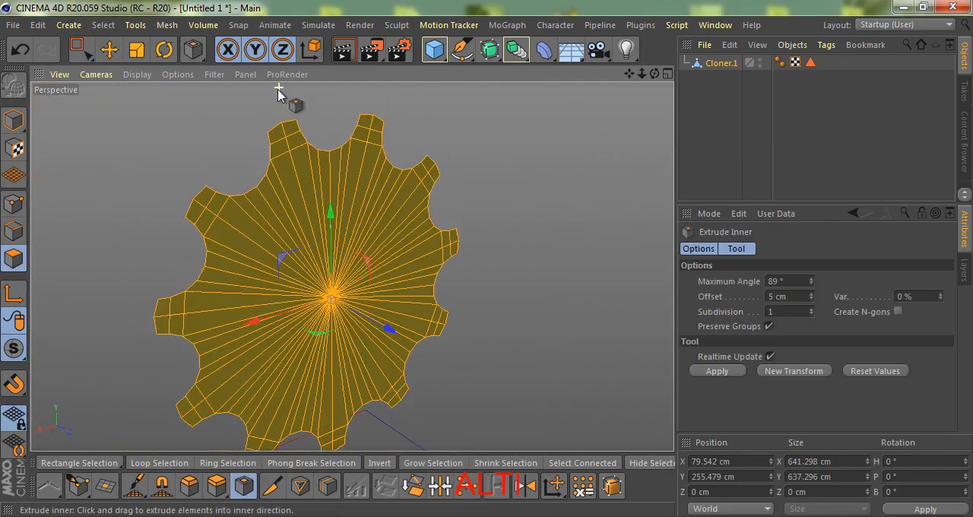
scroll(278, 90, "up", 4)
left_click_drag(506, 178, 486, 259)
scroll(461, 175, "down", 2)
left_click_drag(461, 174, 380, 191, "alt")
scroll(380, 192, "down", 4)
scroll(377, 212, "up", 4)
scroll(334, 176, "down", 3)
Bevel the gear's centre point into a round hub polygon about 482 cm in diameter
left_click(13, 204)
left_click_drag(382, 275, 327, 302)
key("m")
key("s")
left_click_drag(488, 259, 487, 265)
scroll(401, 279, "down", 4)
left_click_drag(402, 279, 347, 246, "alt")
Display the selected-edge count for the outline of the round hub polygon and delete that polygon
left_click(14, 259)
scroll(351, 271, "up", 2)
key("e")
left_click(352, 255)
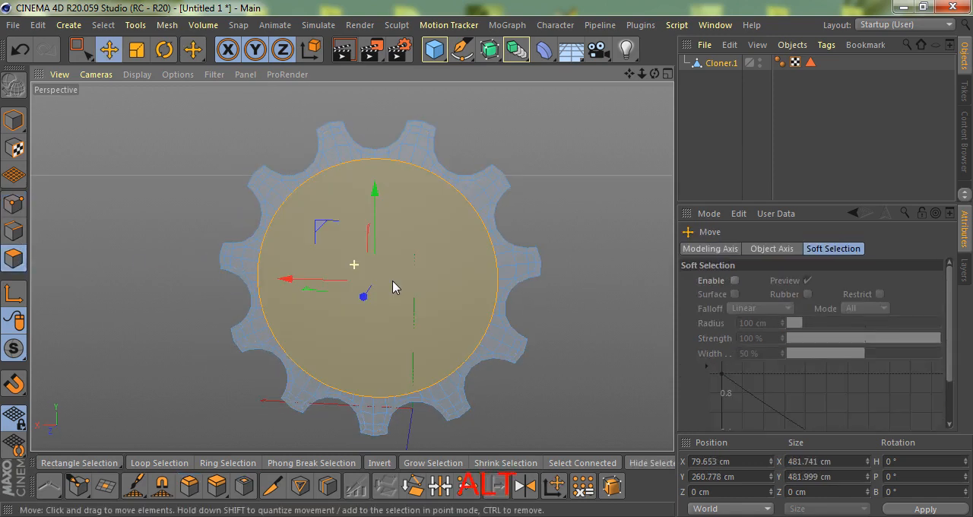
left_click(14, 231, "ctrl")
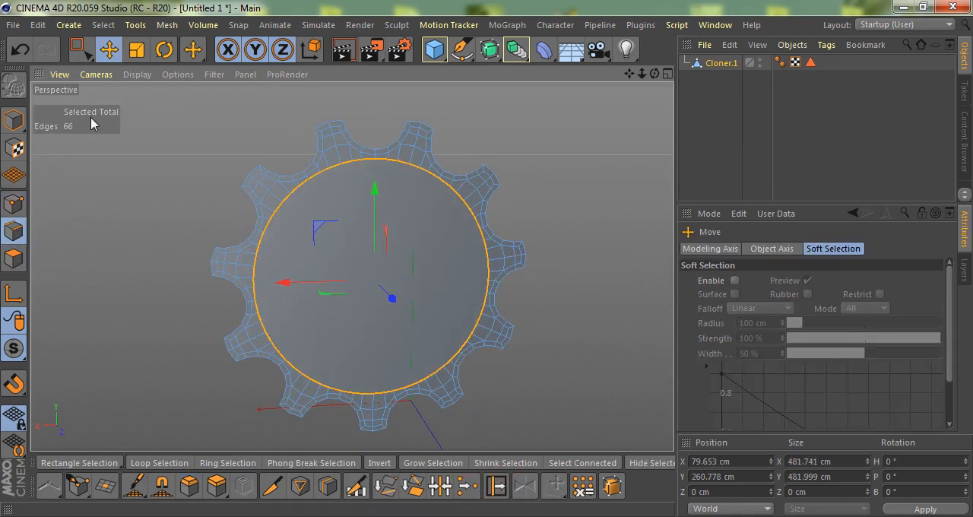
double_click(98, 131)
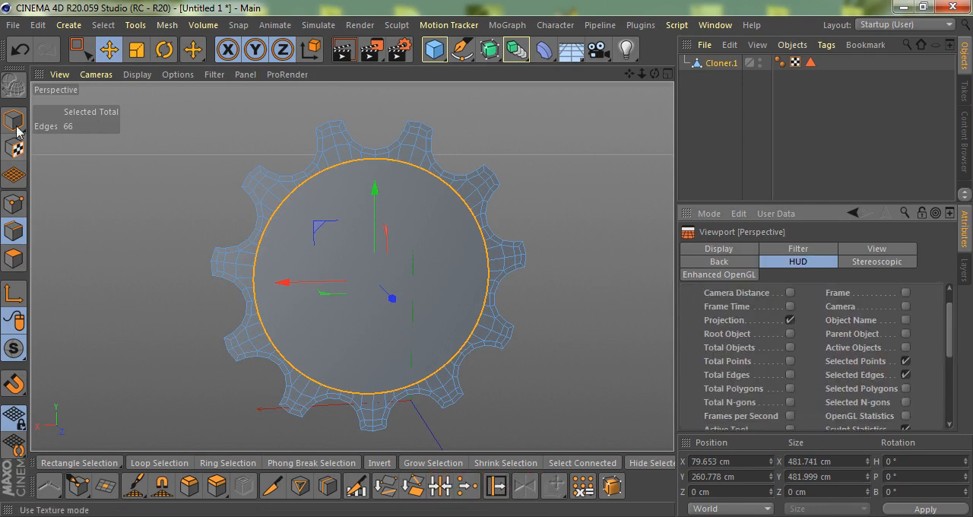
left_click(906, 375)
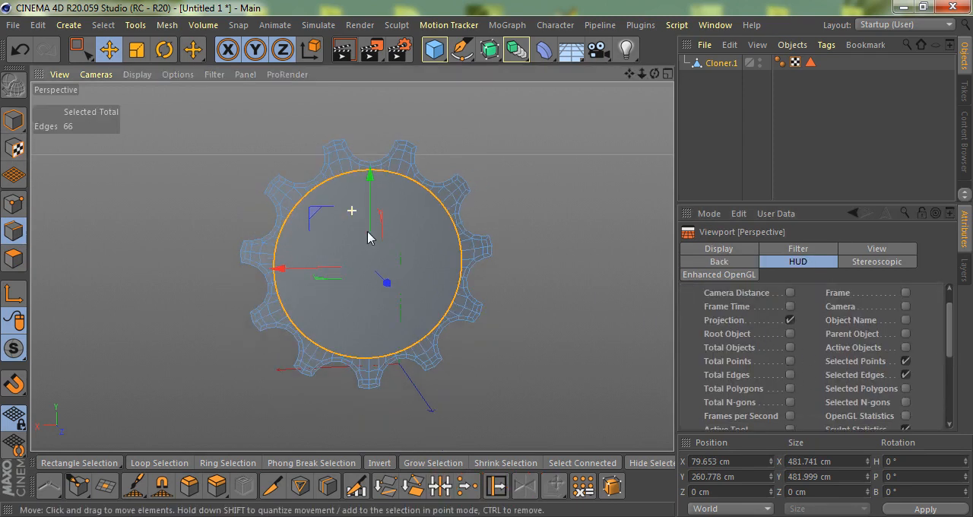
left_click(14, 258, "ctrl")
key("Delete")
Add a Disc facing +Z at the gear's centre and scale it up to about 240 cm radius to fill the hole
left_click(435, 49)
left_click(476, 100)
left_click_drag(732, 80, 736, 106)
left_click(713, 65)
scroll(803, 341, "down", 2)
left_click_drag(424, 307, 432, 303, "alt")
key("t")
left_click_drag(444, 394, 491, 263)
scroll(422, 174, "up", 5)
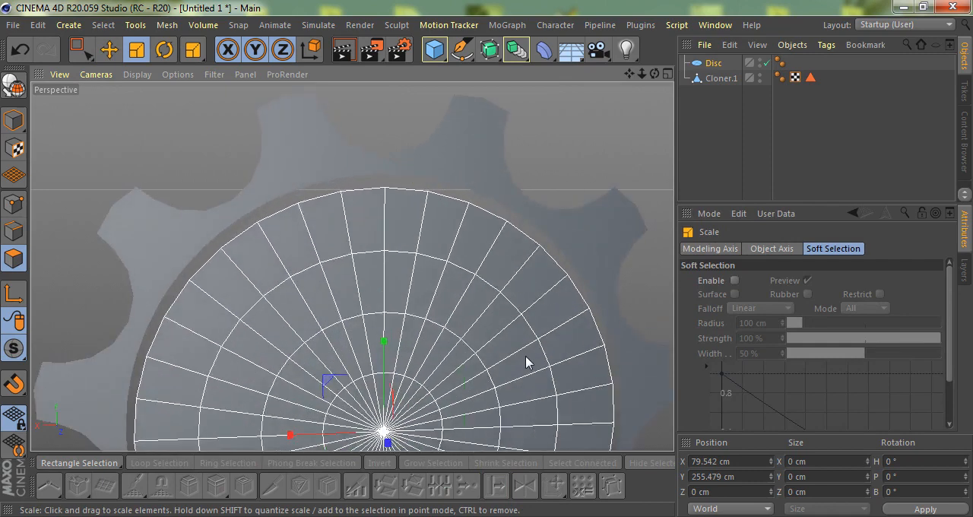
Set the disc to 5 disc segments and 66 rotation segments
left_click(721, 78)
left_click(715, 64)
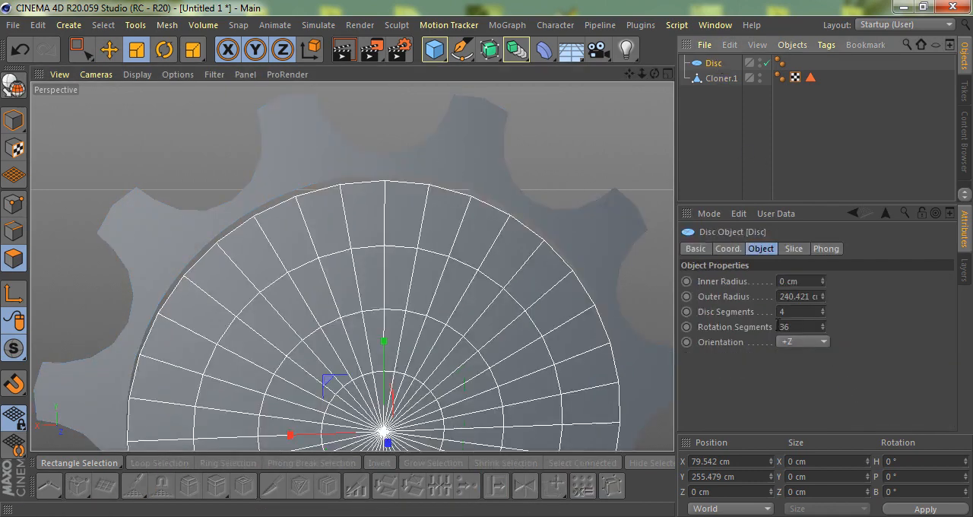
left_click_drag(801, 308, 763, 311)
type("5")
key("Return")
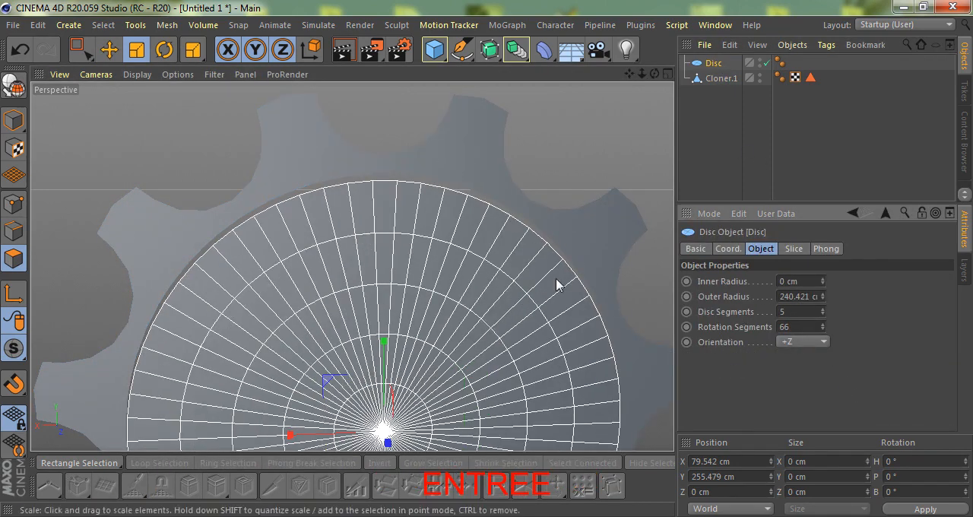
Make the disc editable and merge it with the gear using Connect Objects + Delete
scroll(441, 217, "down", 5)
key("c")
left_click(721, 78, "ctrl")
right_click(721, 77)
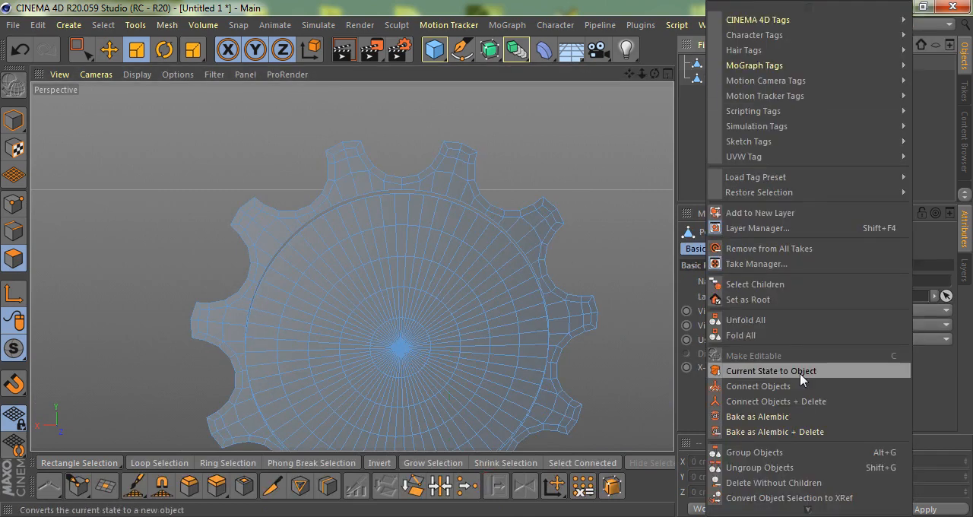
left_click(797, 401)
Select the edge loop of the gear's hole and rotate the disc's polygons to line up with the gear's radial edges
scroll(374, 260, "up", 5)
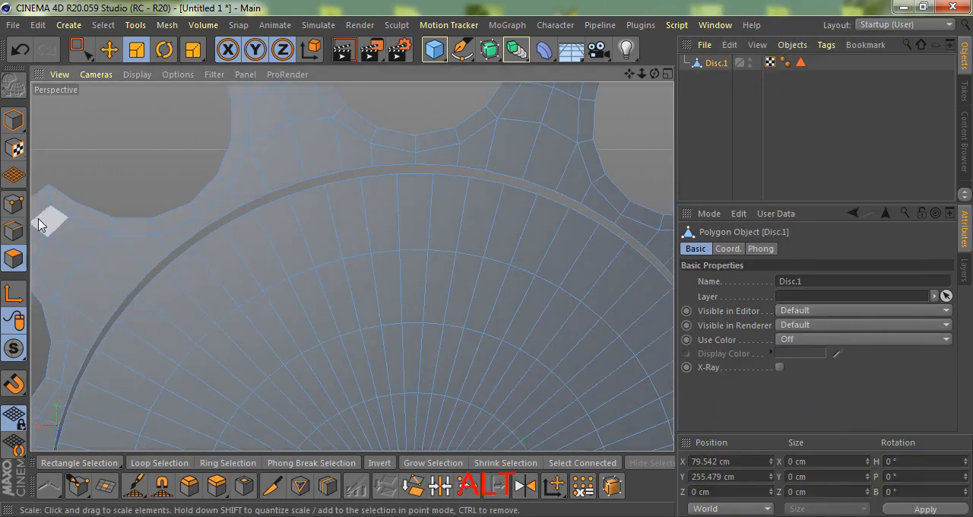
left_click(13, 230)
double_click(409, 157)
scroll(416, 172, "up", 3)
left_click(13, 259)
double_click(378, 220)
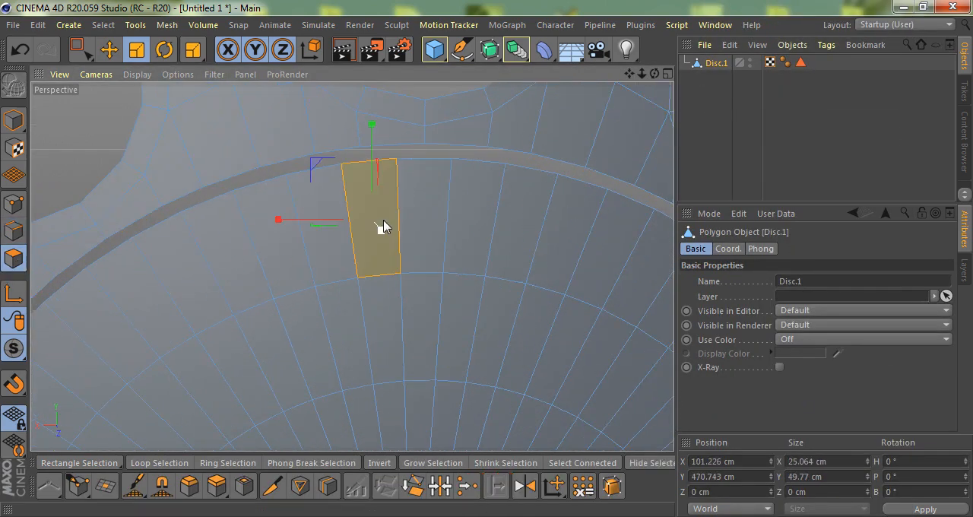
right_click_drag(378, 219, 289, 302, "alt")
key("r")
left_click_drag(370, 347, 335, 415, "shift")
scroll(413, 211, "up", 5)
Stitch the disc's rim to the gear's hole edge with Stitch and Sew and dissolve the seam loop
left_click(13, 231)
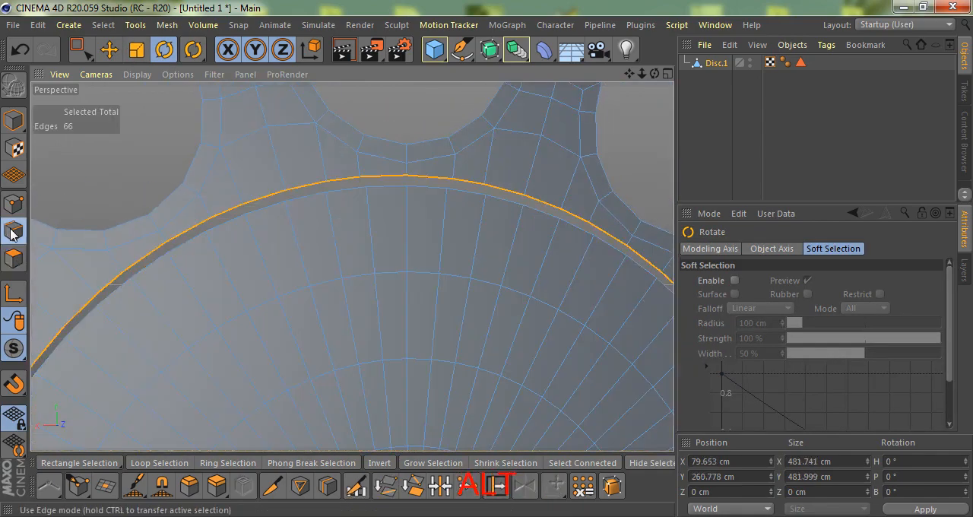
scroll(390, 210, "up", 3)
key("m")
key("p")
left_click_drag(426, 189, 397, 228)
scroll(418, 175, "down", 8)
key("m")
key("n")
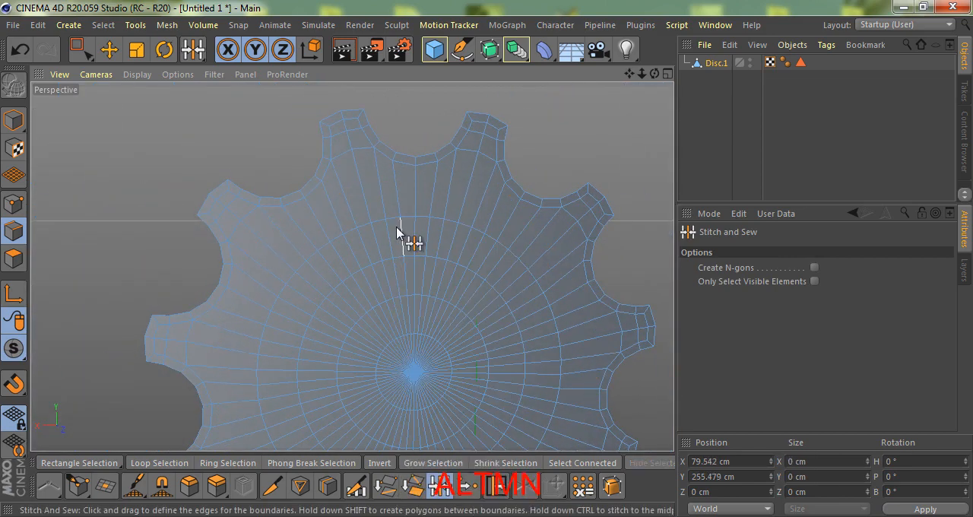
Centre the gear over the reference in the front view by setting its X and Y positions to 0 cm
key("e")
key("F4")
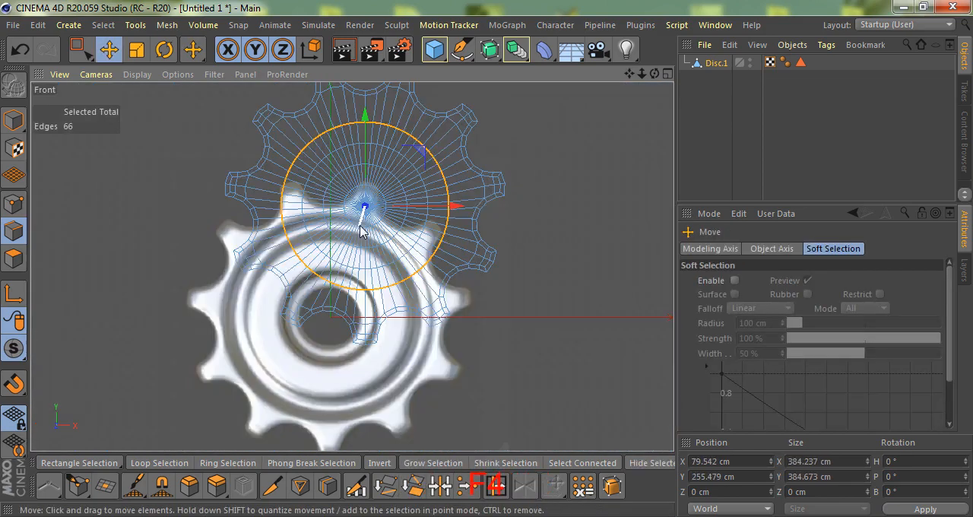
scroll(366, 245, "down", 5)
scroll(352, 234, "up", 5)
scroll(350, 234, "down", 4)
left_click(14, 120)
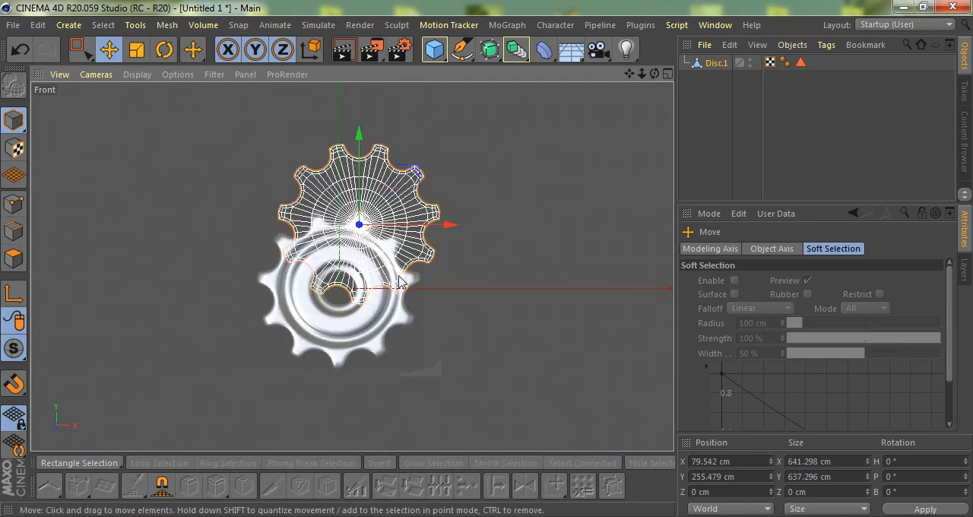
double_click(714, 461)
type("0")
type("0")
key("Return")
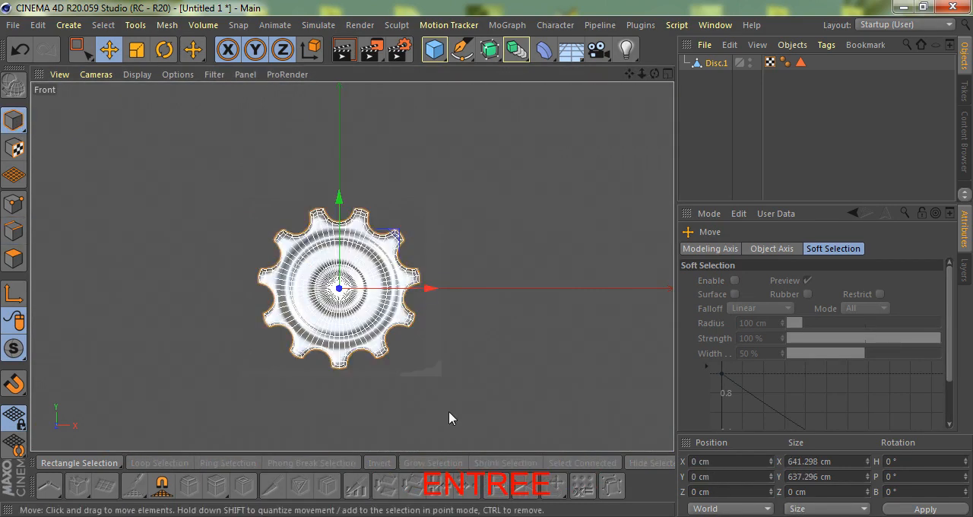
Scale the outermost concentric edge loop outward to match the outer groove in the reference image
scroll(295, 273, "up", 4)
left_click(717, 64)
left_click(14, 205)
scroll(259, 308, "up", 5)
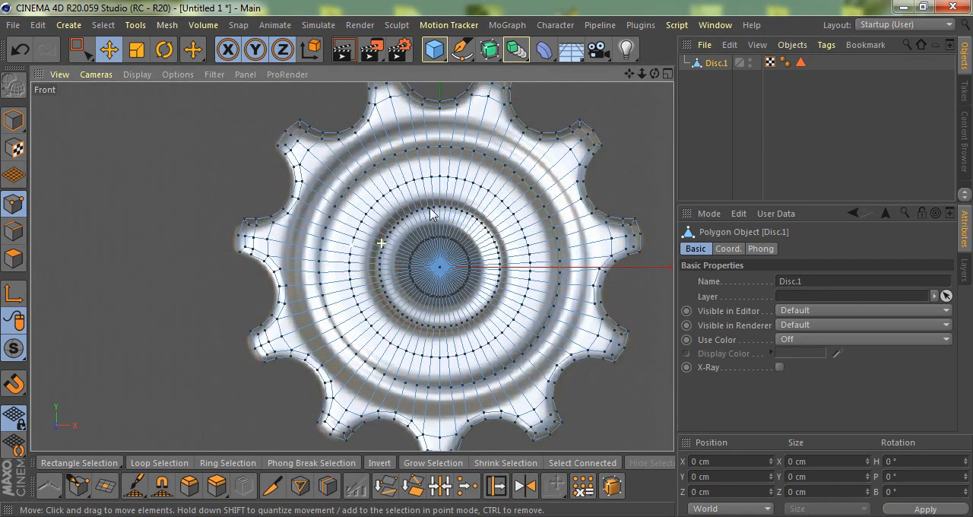
left_click(13, 231)
double_click(381, 161)
scroll(374, 216, "up", 2)
key("t")
left_click_drag(413, 289, 470, 204)
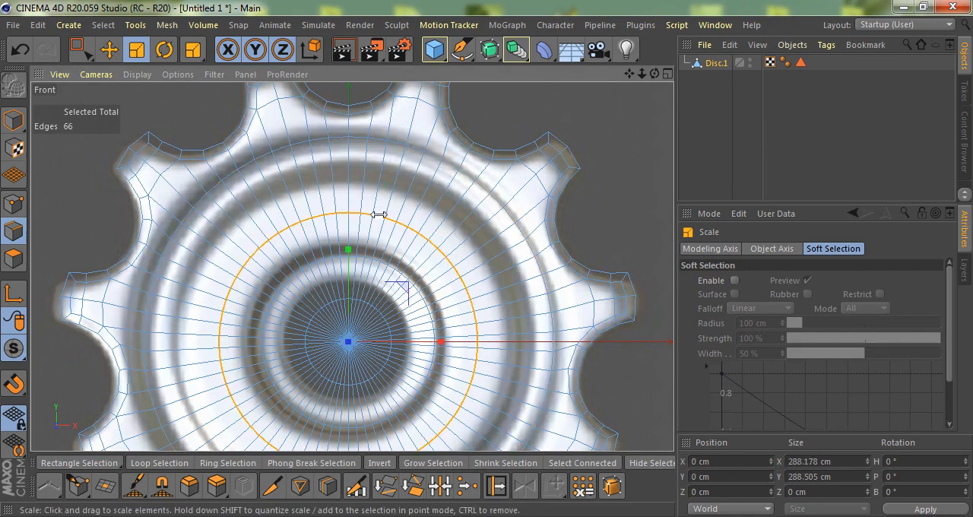
Scale the remaining concentric edge loops to match the reference rings, making the innermost loop about 140 cm across
left_click_drag(503, 414, 612, 240)
middle_click_drag(450, 291, 359, 208, "alt")
scroll(359, 207, "up", 2)
left_click_drag(406, 356, 457, 321)
middle_click_drag(246, 236, 372, 253, "alt")
scroll(373, 253, "up", 2)
scroll(395, 244, "down", 2)
left_click_drag(495, 343, 615, 247)
left_click_drag(672, 201, 686, 191)
scroll(398, 299, "down", 5)
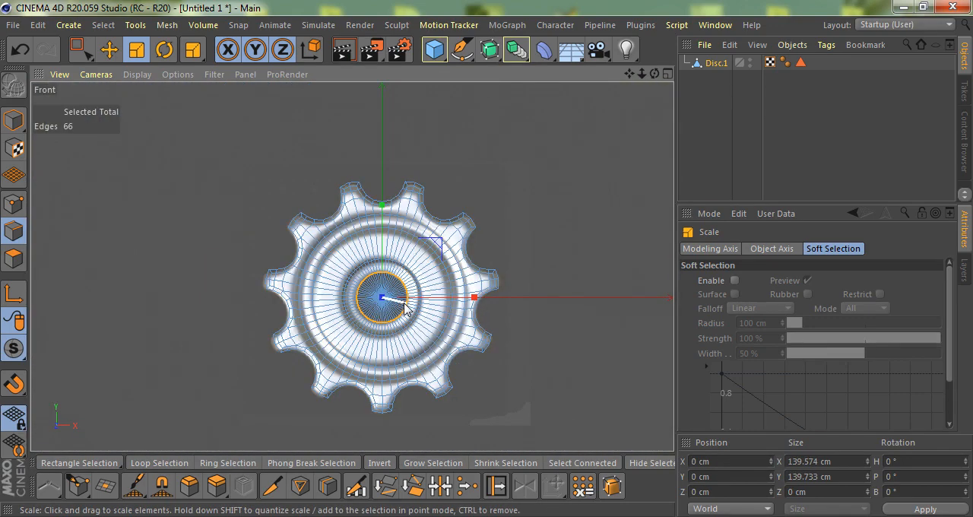
Fill-select the polygons inside the innermost edge loop and delete them to open the centre hole
key("F1")
scroll(354, 263, "down", 4)
scroll(392, 428, "up", 5)
scroll(307, 365, "up", 2)
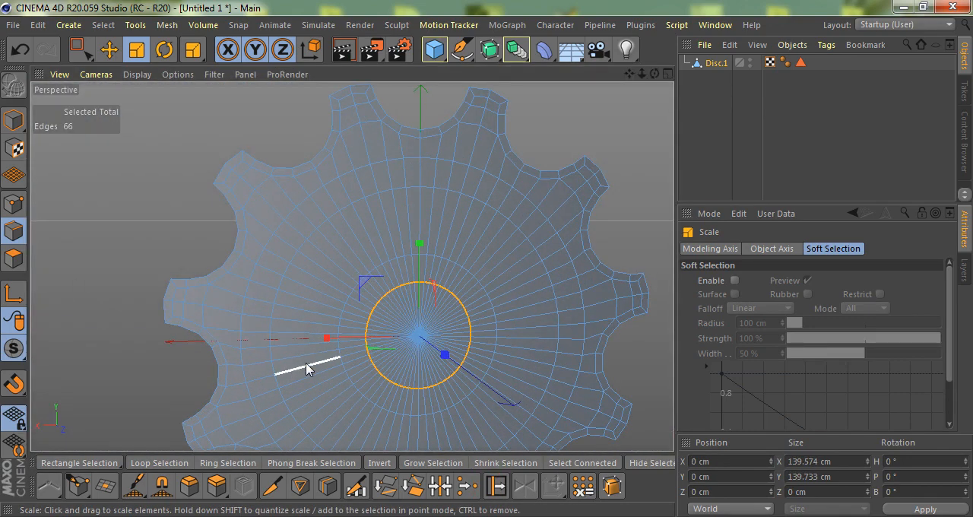
key("u")
key("f")
left_click(415, 355)
key("Delete")
scroll(380, 293, "up", 2)
scroll(353, 291, "down", 4)
Select the three concentric edge loops around the centre hole and bevel them by about 0.7 cm
left_click_drag(347, 308, 309, 286, "alt")
scroll(311, 287, "up", 3)
key("e")
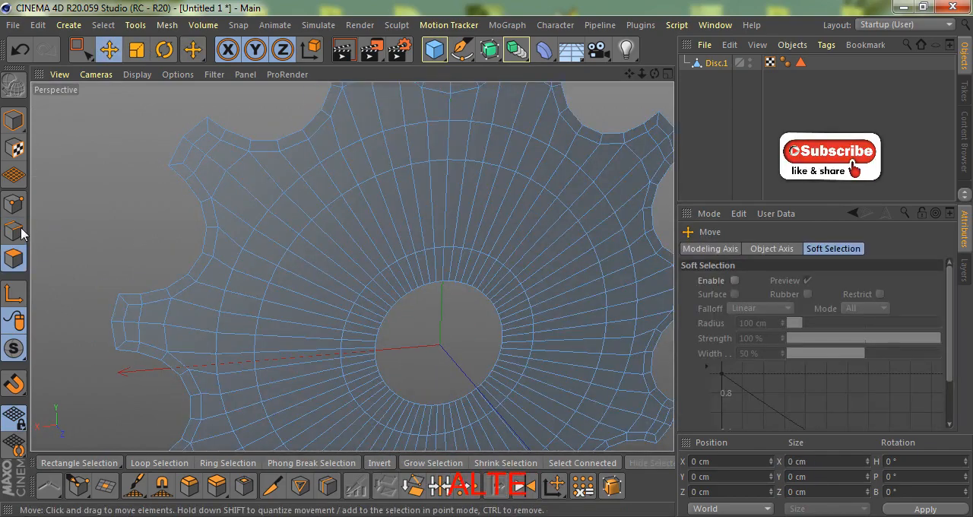
left_click(21, 231)
scroll(274, 223, "up", 1)
key("u")
key("l")
left_click(304, 191)
left_click(332, 217, "shift")
left_click(398, 286, "shift")
scroll(331, 223, "up", 3)
key("m")
key("s")
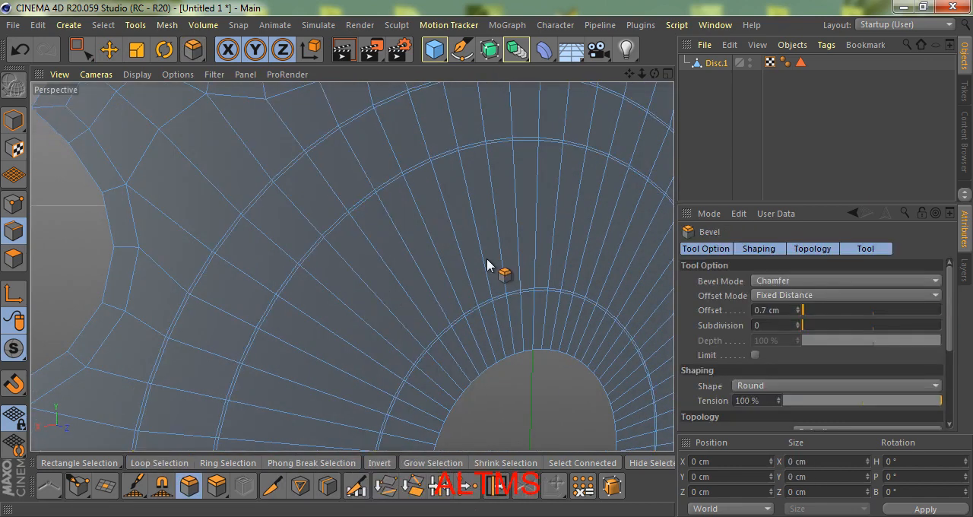
left_click_drag(505, 274, 408, 305)
Set the bevel offset to 1 cm with a subdivision of 1
left_click(770, 311)
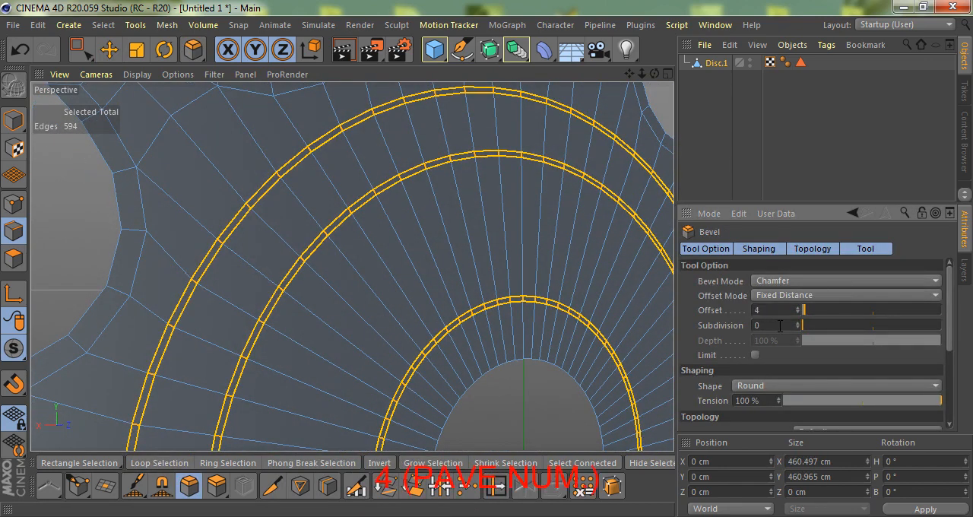
type("4")
key("Tab")
type("1")
key("Return")
scroll(283, 270, "up", 3)
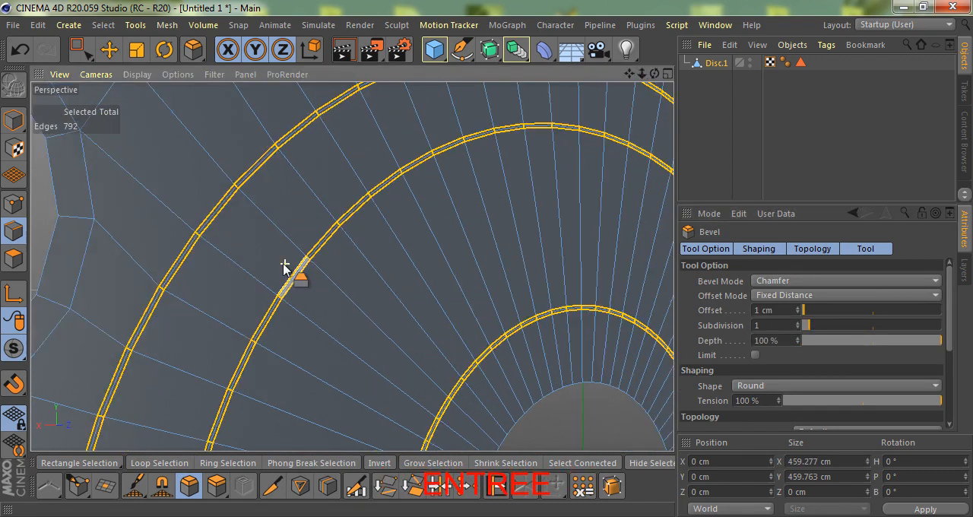
Select the middle edge loop of each of the three bevels and sink them into grooves with an Edge Slide shift of -2.58 cm
key("u")
key("l")
scroll(181, 231, "up", 3)
left_click(181, 230)
left_click(385, 301, "shift")
scroll(311, 276, "down", 4)
scroll(477, 381, "up", 6)
left_click(417, 289, "shift")
scroll(408, 341, "up", 3)
key("m")
key("o")
left_click_drag(488, 260, 486, 259, "shift")
scroll(333, 271, "down", 6)
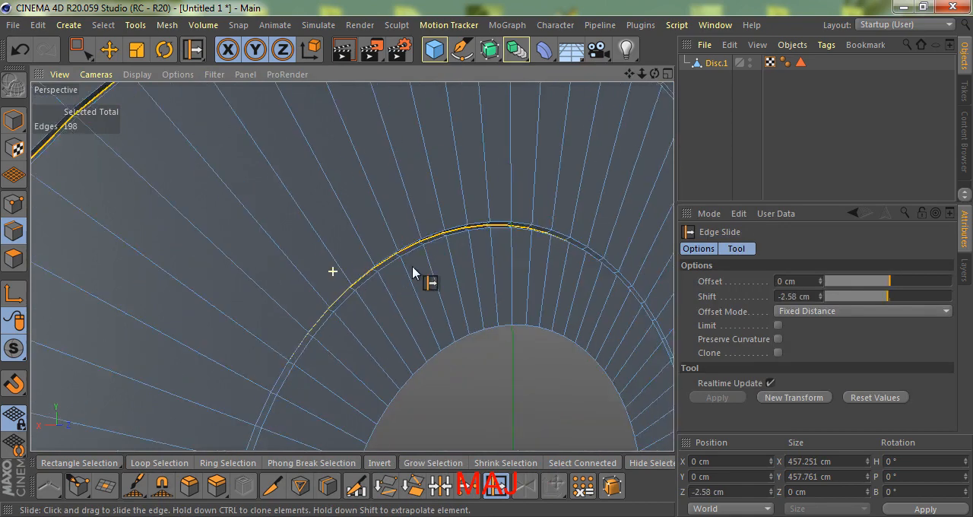
Clone the outer edge loop of the outermost groove outward by 10.17 cm with Edge Slide
scroll(263, 157, "up", 5)
key("e")
scroll(278, 195, "up", 3)
left_click_drag(328, 265, 286, 287, "alt")
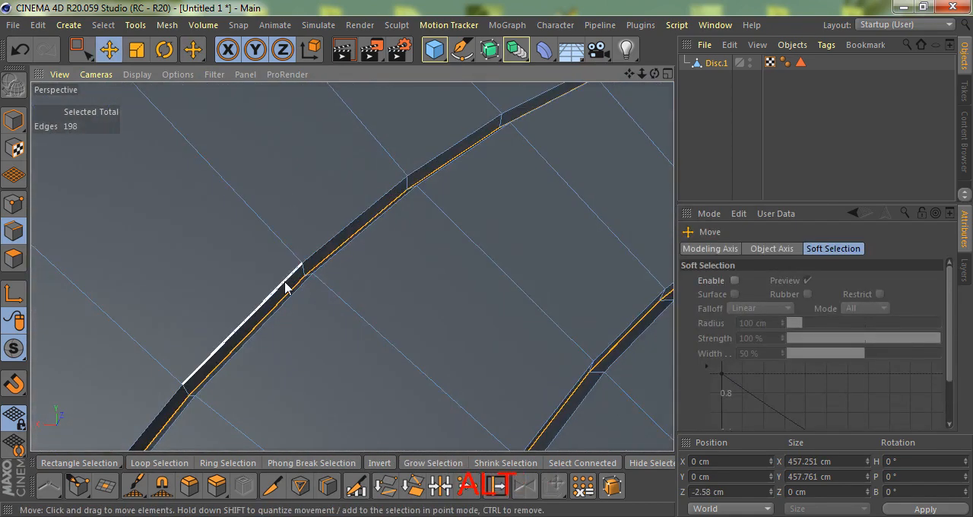
key("m")
key("o")
left_click_drag(486, 259, 487, 260, "ctrl")
scroll(374, 300, "down", 8)
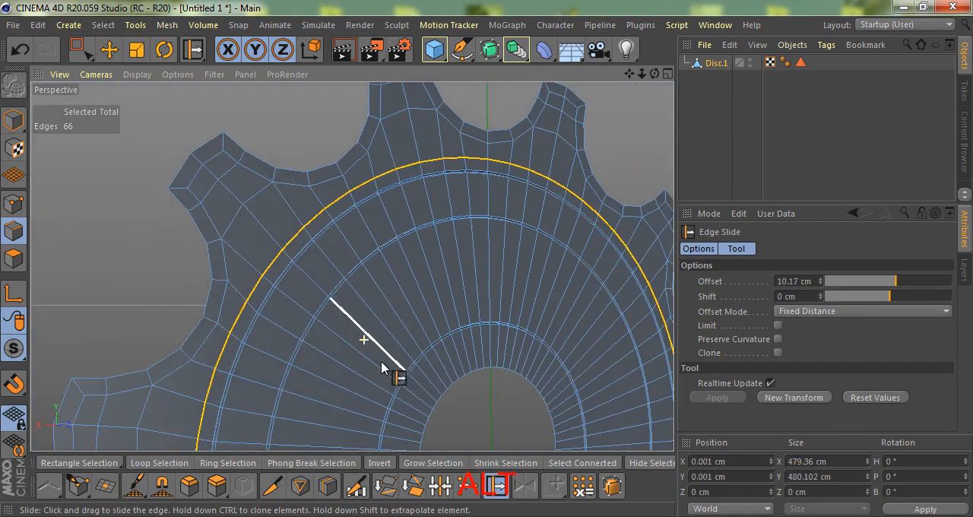
Add two evenly spaced loop cuts in each of the three bands between the grooves and the centre hole
key("space")
left_click(117, 228)
key("k")
key("l")
left_click(313, 285)
left_click(560, 119)
left_click(404, 329)
left_click(559, 120)
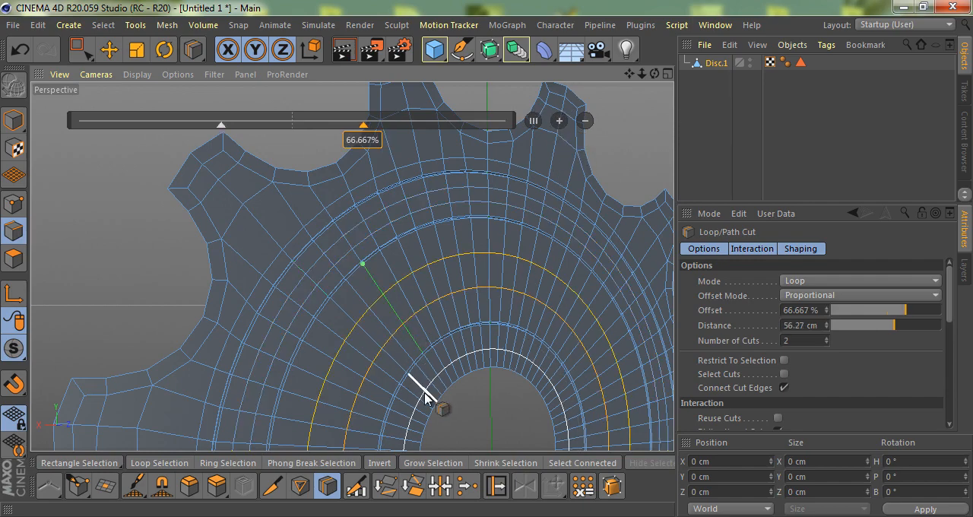
left_click(424, 395)
left_click(560, 120)
left_click(18, 261)
scroll(454, 344, "up", 3)
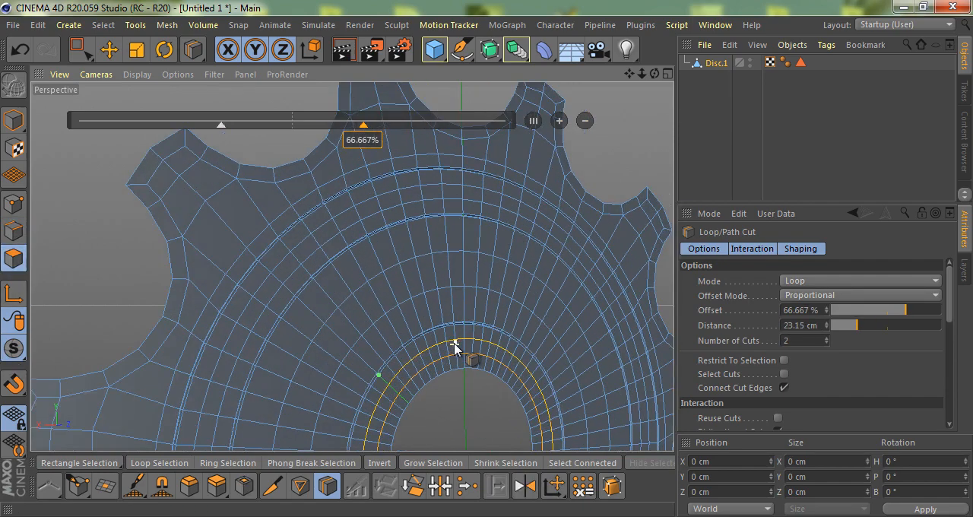
Select the middle polygon loop in each of the three bands between the grooves and hole and raise them with Normal Move
key("u")
key("l")
scroll(415, 375, "up", 3)
left_click(402, 362)
left_click(330, 285, "shift")
scroll(286, 246, "down", 3)
scroll(296, 251, "up", 3)
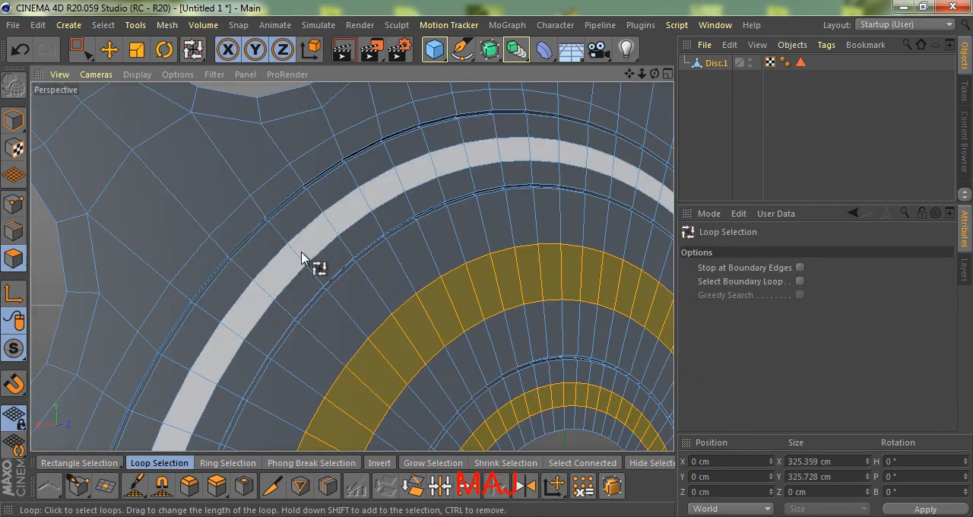
left_click_drag(304, 256, 398, 246, "alt")
key("m")
key("z")
left_click_drag(353, 312, 489, 266, "alt")
Duplicate the disc as a whole object and move the copy along Z to -62.346 cm
scroll(342, 235, "down", 4)
left_click_drag(341, 235, 317, 332, "alt")
scroll(195, 249, "down", 3)
scroll(254, 313, "up", 2)
scroll(317, 332, "down", 3)
left_click(109, 50)
scroll(335, 240, "down", 4)
left_click_drag(339, 248, 399, 285, "alt")
scroll(398, 285, "up", 4)
left_click_drag(718, 62, 718, 87, "ctrl")
left_click_drag(380, 335, 437, 347, "alt")
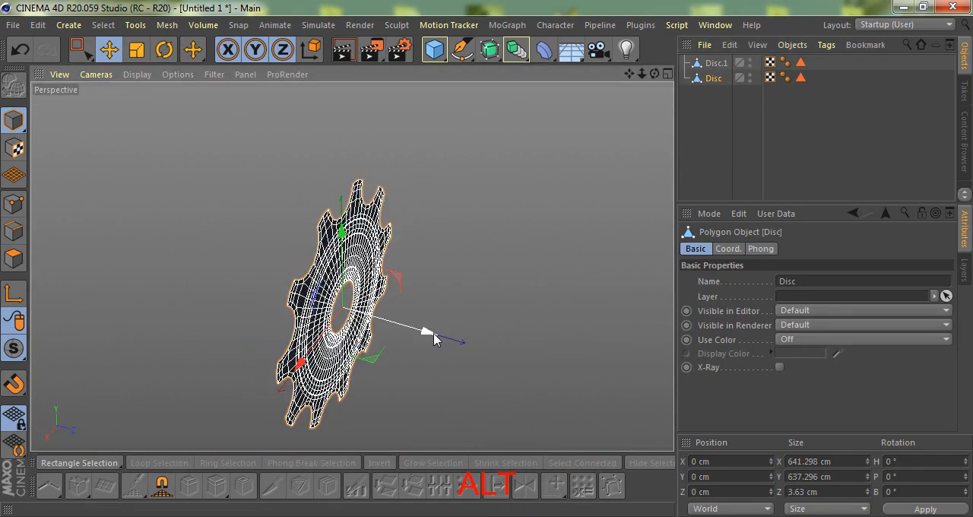
left_click_drag(331, 306, 349, 315, "alt")
Rotate the copied disc to face the opposite way and merge both discs into one object, deleting the originals
key("r")
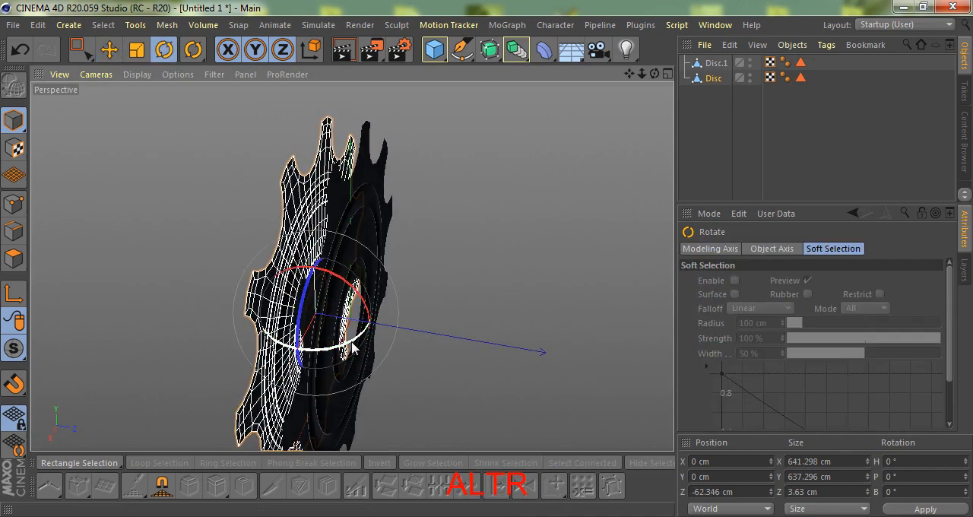
left_click_drag(352, 346, 230, 268)
scroll(312, 289, "down", 3)
left_click_drag(327, 304, 298, 305, "alt")
left_click_drag(721, 116, 707, 63)
right_click(713, 64)
left_click(789, 403)
Select the outer boundary edges of both discs and bridge them with polygons using Stitch and Sew
scroll(346, 232, "up", 2)
left_click_drag(369, 232, 266, 241, "alt")
left_click(15, 231)
scroll(238, 227, "up", 4)
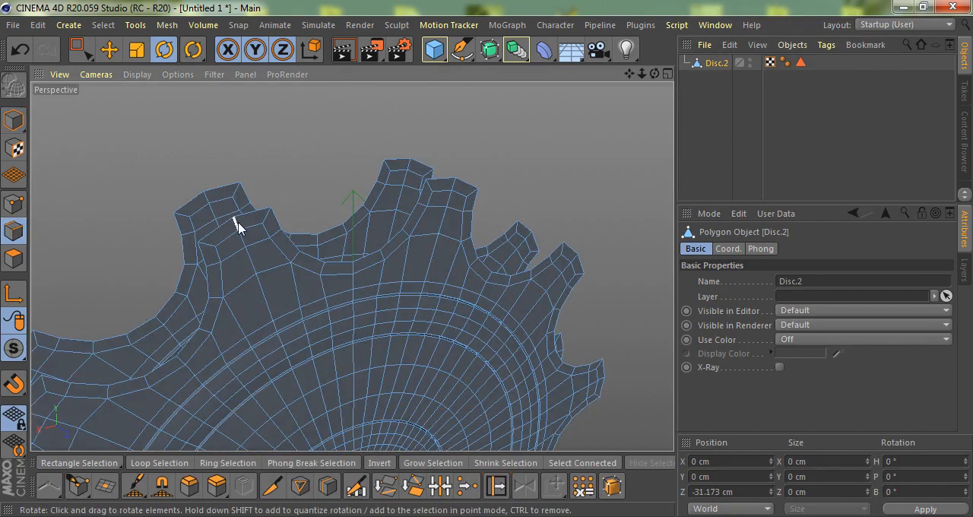
double_click(189, 208, "shift")
key("m")
key("p")
scroll(228, 254, "up", 5)
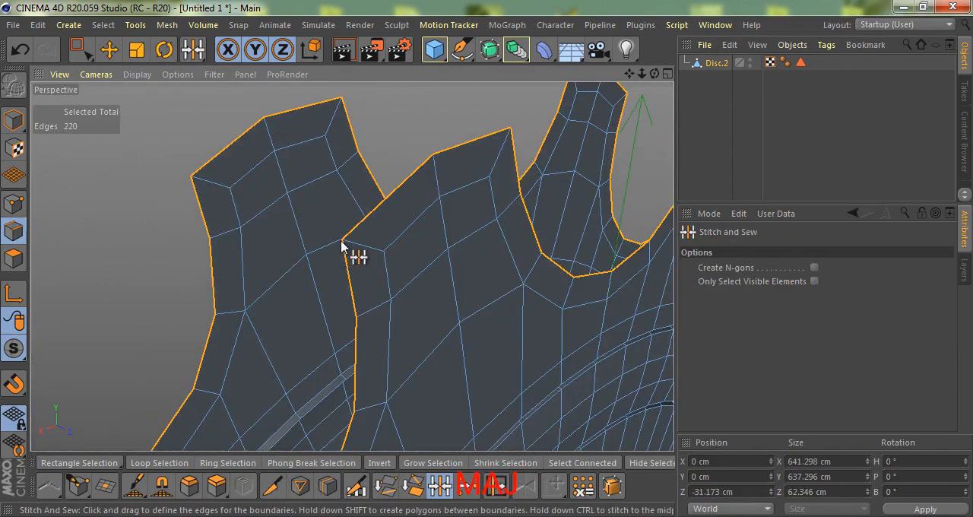
left_click_drag(203, 184, 201, 183, "shift")
left_click_drag(205, 188, 243, 228, "alt")
scroll(244, 230, "down", 5)
Select the polygon loop around the toothed rim and reverse its normals
left_click(14, 259)
scroll(233, 234, "down", 1)
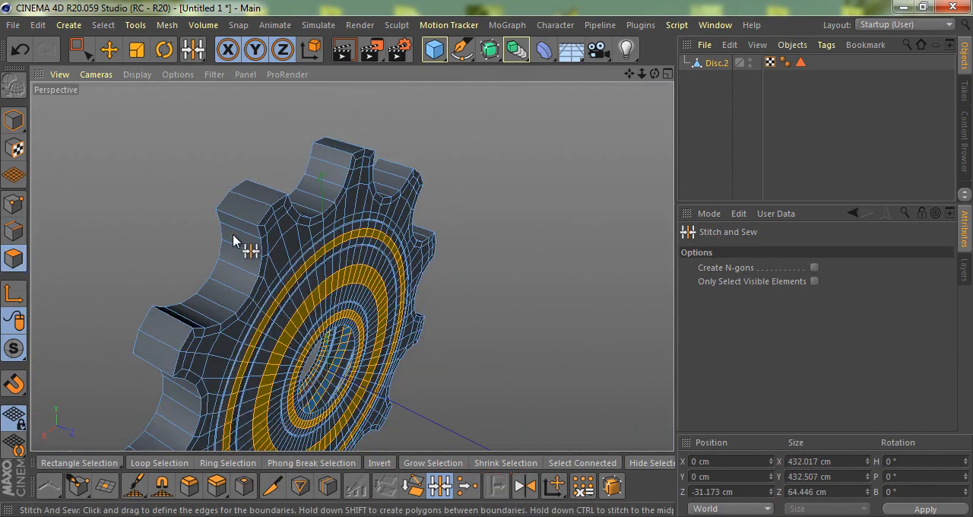
key("u")
key("l")
left_click(235, 235)
scroll(332, 282, "down", 4)
left_click_drag(333, 284, 282, 295, "alt")
key("u")
key("r")
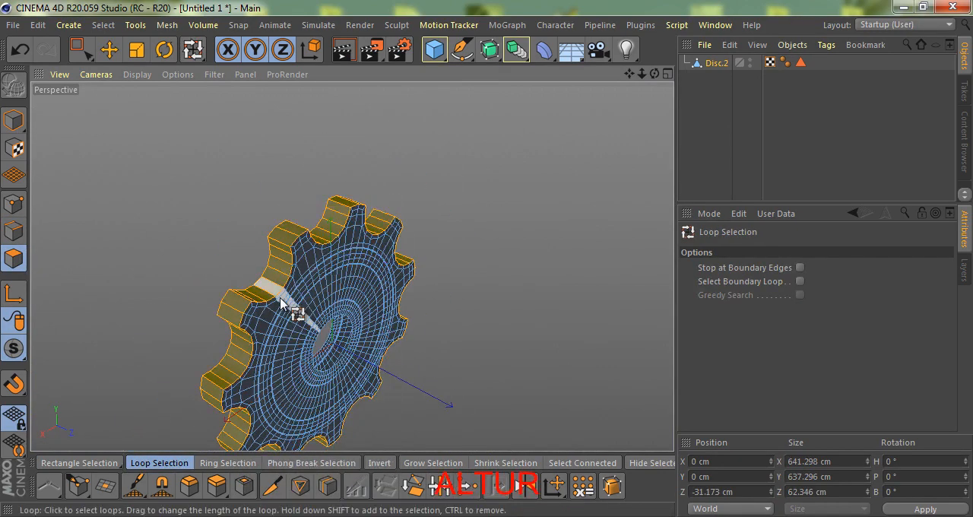
Inner-extrude the selected rim polygons with an offset of 10.1 cm
scroll(283, 289, "up", 3)
key("i")
left_click(717, 370)
scroll(299, 258, "up", 5)
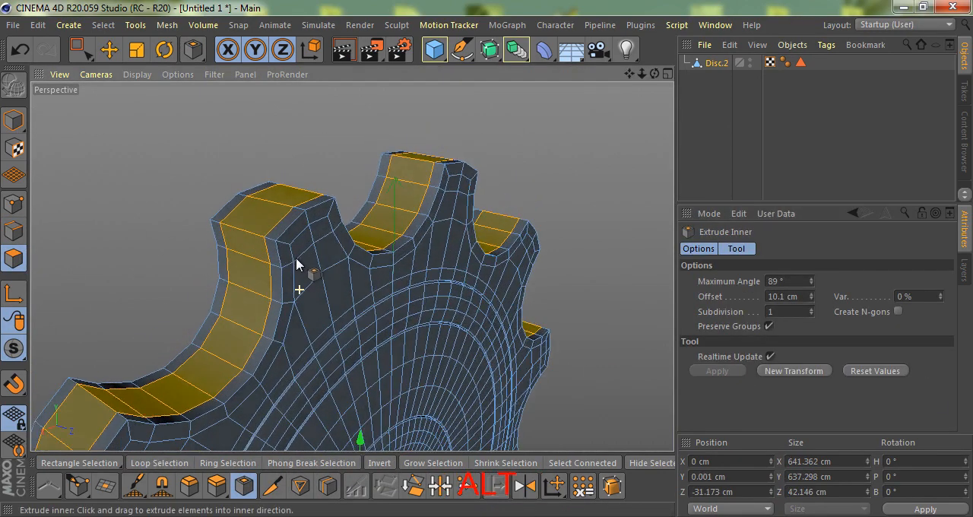
left_click_drag(296, 258, 289, 235, "alt")
Select the centre hole's boundary edge loops on both faces and extrude them by 16.5 cm
key("e")
scroll(112, 204, "down", 4)
scroll(276, 358, "up", 3)
scroll(352, 397, "up", 5)
left_click_drag(348, 363, 303, 367, "alt")
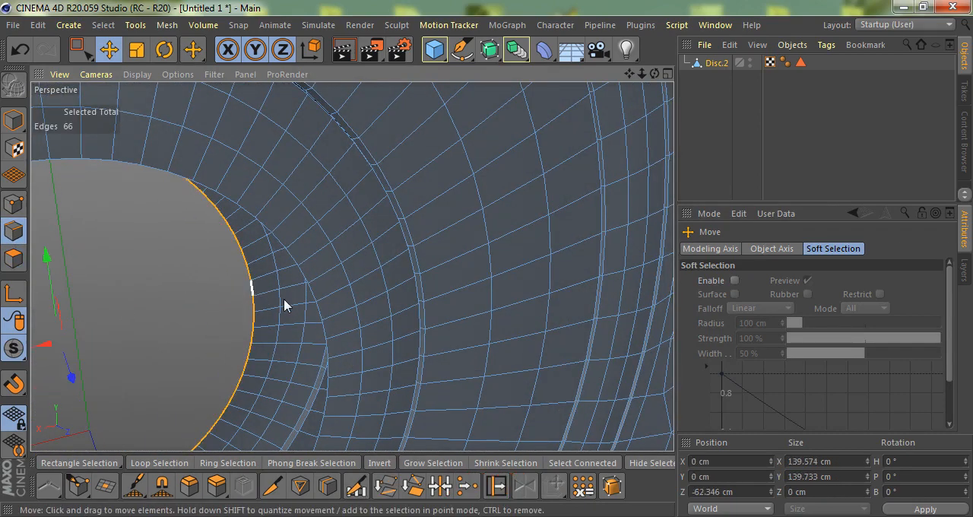
left_click(313, 300, "shift")
left_click_drag(313, 302, 322, 327, "alt")
key("d")
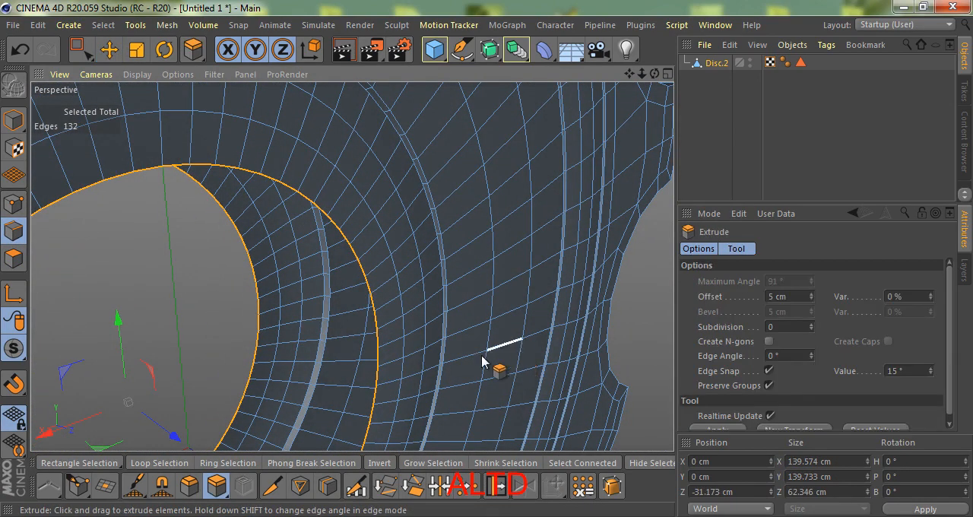
left_click_drag(517, 354, 488, 266)
Set the extrusion's edge angle to -90° and its offset to 29.9 cm so the hole walls nearly meet
left_click_drag(812, 357, 754, 361)
type("-")
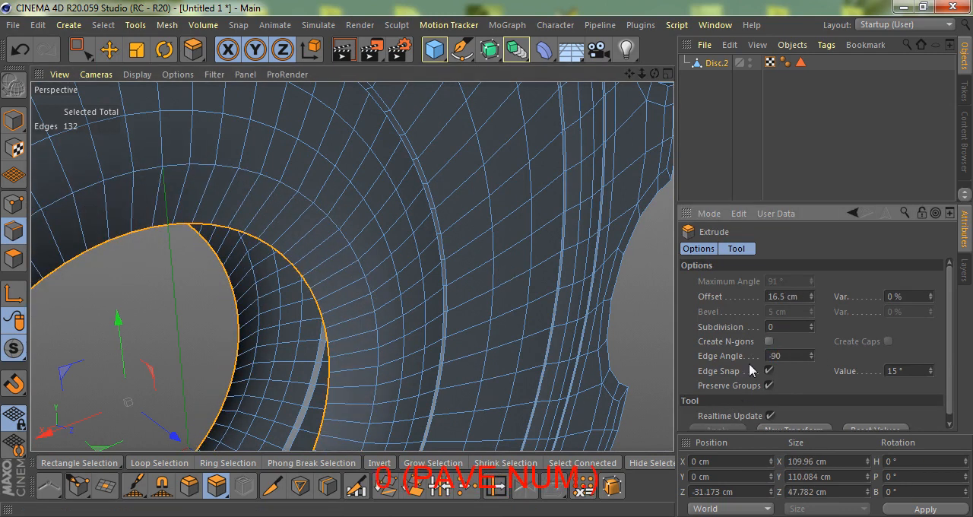
type("90")
key("Return")
left_click_drag(399, 304, 397, 304, "alt")
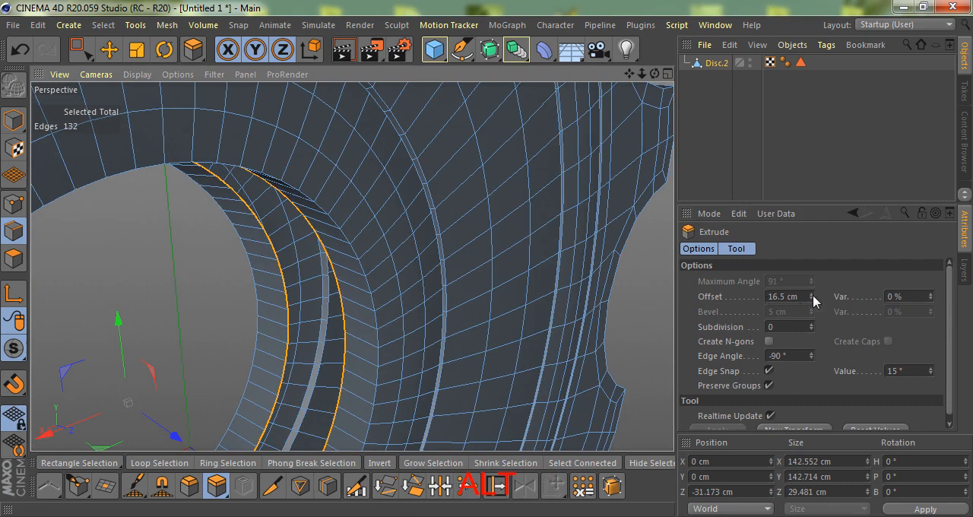
left_click_drag(814, 299, 813, 300)
scroll(320, 317, "up", 5)
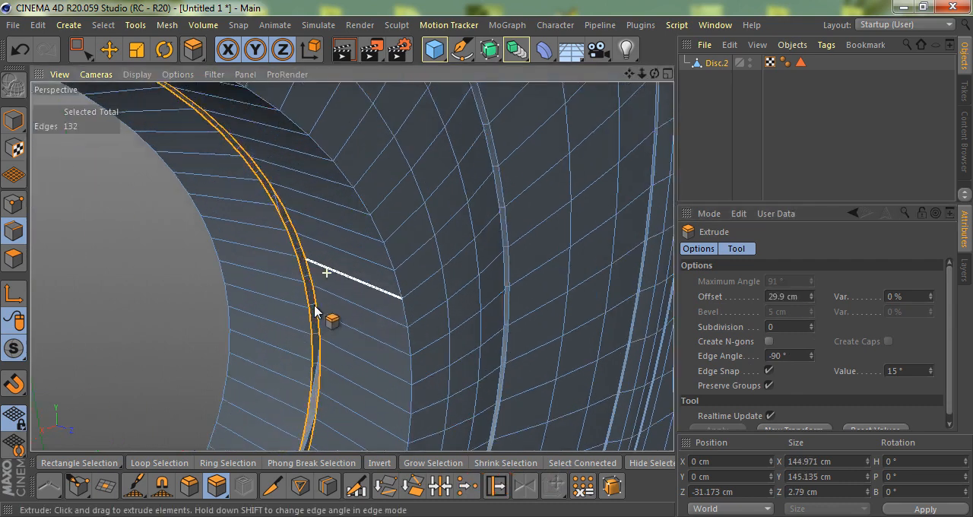
Sew the two facing edge loops inside the hole together and dissolve the seam loop
key("m")
key("p")
left_click_drag(312, 306, 313, 307, "shift")
scroll(327, 319, "up", 3)
key("m")
key("n")
scroll(335, 295, "down", 5)
Add a centred loop cut around the hole's inner wall
key("k")
key("l")
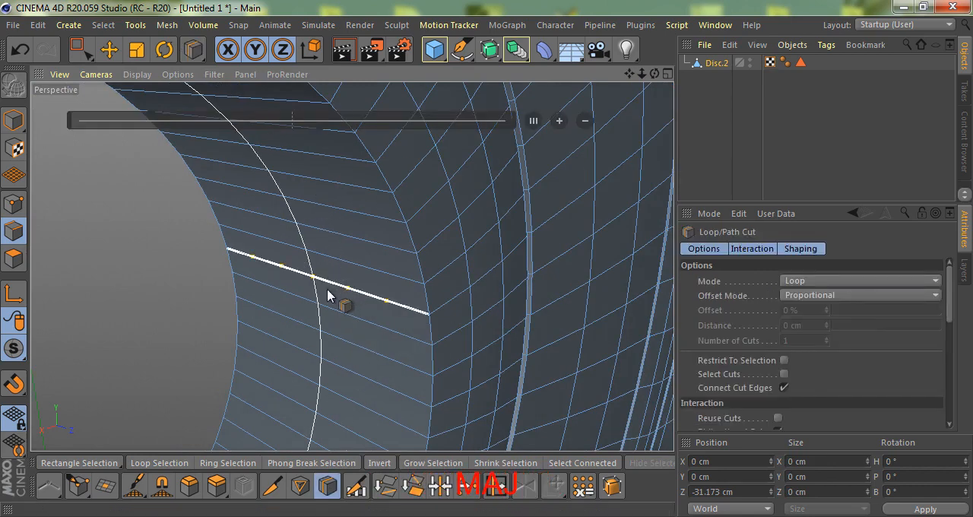
scroll(333, 288, "down", 3)
left_click(331, 289, "shift")
scroll(343, 310, "up", 3)
key("space")
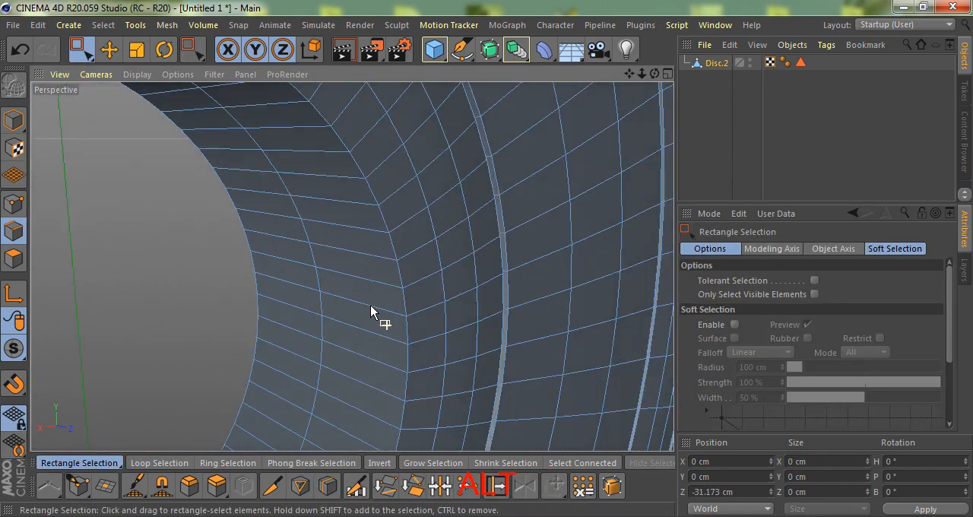
key("space")
left_click_drag(439, 364, 367, 319, "alt")
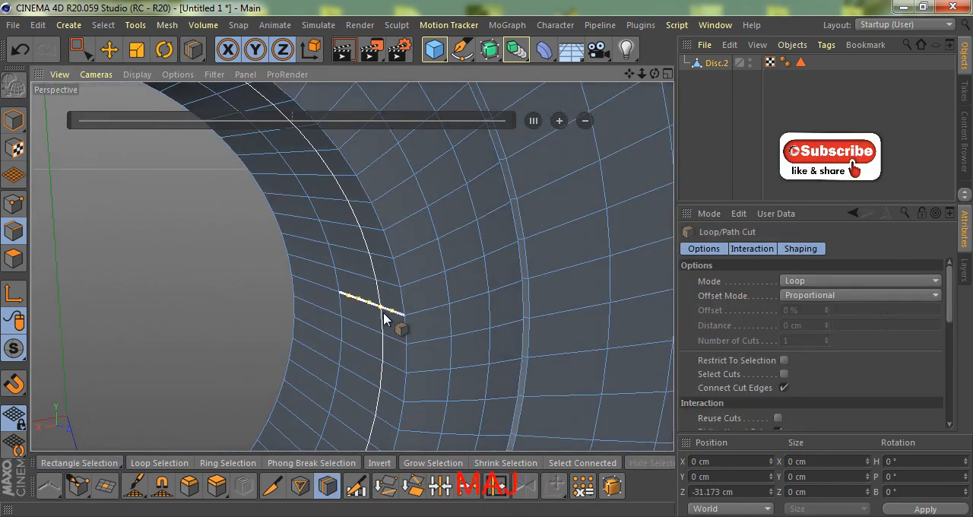
Add a loop cut close to each edge of the hole's inner wall, with the cut on the far side at 16.667%
left_click(389, 314, "shift")
scroll(388, 313, "down", 2)
scroll(330, 302, "up", 5)
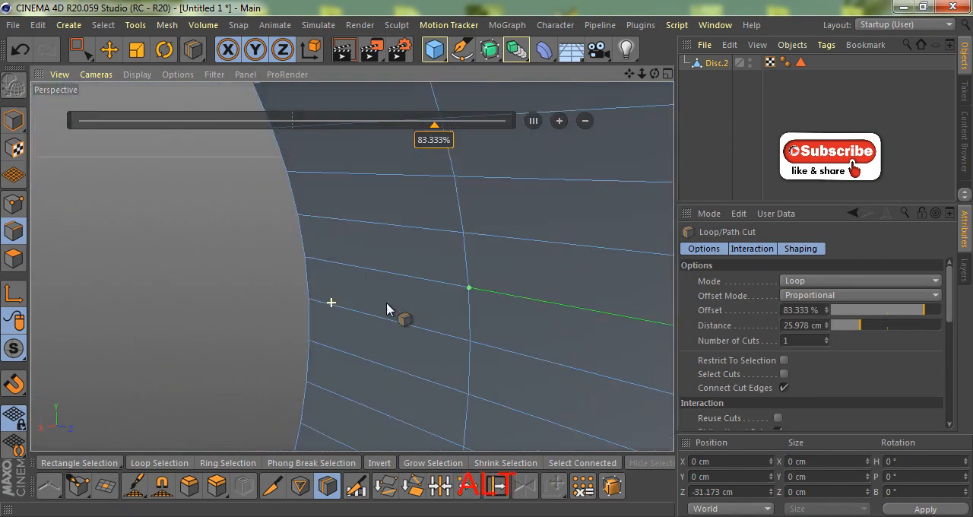
left_click(336, 267, "shift")
scroll(285, 252, "down", 6)
Select the corner edge loops of the centre hole and of the toothed rim on both faces
key("e")
scroll(152, 266, "up", 3)
key("u")
key("l")
scroll(355, 278, "up", 2)
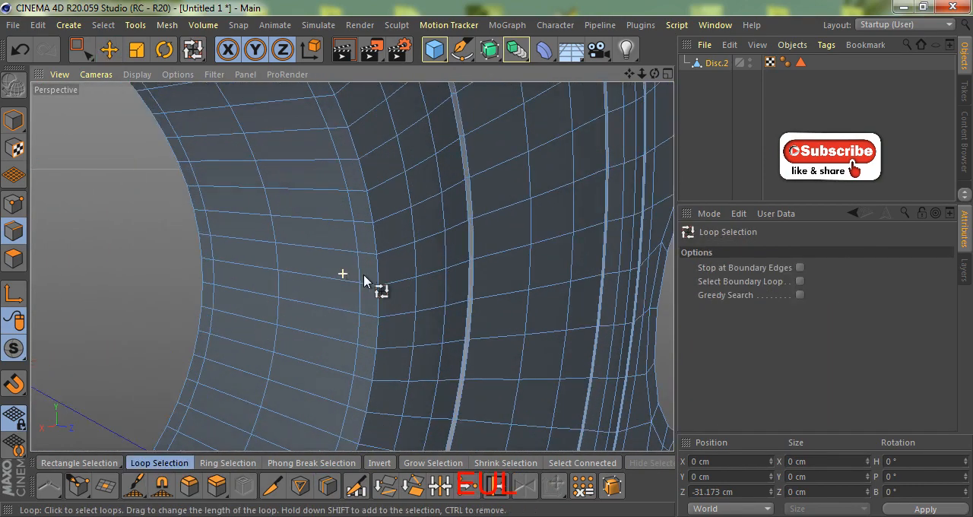
left_click(205, 275, "shift")
scroll(221, 301, "down", 3)
left_click_drag(226, 313, 428, 217, "alt")
scroll(399, 263, "down", 4)
scroll(533, 289, "up", 6)
left_click_drag(556, 293, 474, 274, "alt")
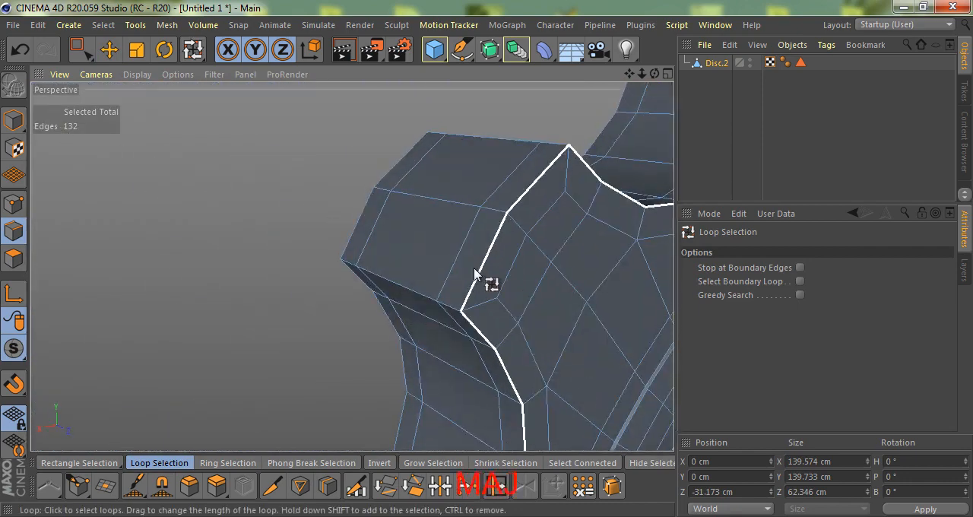
left_click(330, 244, "shift")
scroll(322, 246, "down", 5)
scroll(441, 224, "up", 5)
left_click_drag(495, 234, 474, 307, "alt")
Bevel the selected edge loops in Solid mode with an offset of 1 cm
key("m")
key("s")
scroll(411, 219, "down", 3)
left_click_drag(488, 263, 495, 261)
scroll(449, 233, "up", 3)
left_click_drag(449, 233, 525, 308, "alt")
left_click(780, 283)
left_click(781, 313)
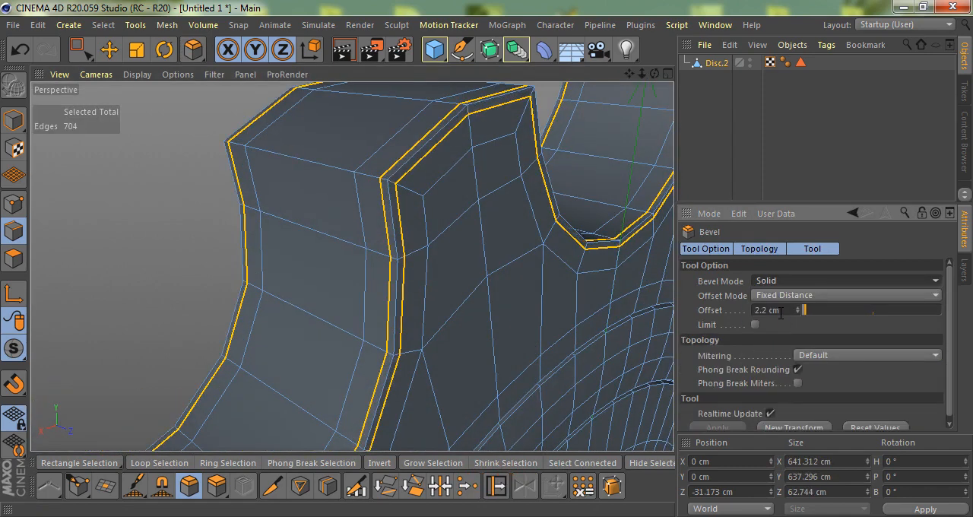
scroll(416, 263, "down", 3)
left_click_drag(782, 311, 749, 315)
type("1")
key("Return")
Place the gear under a Subdivision Surface to smooth it
left_click_drag(353, 244, 371, 221, "alt")
scroll(421, 251, "down", 4)
left_click(490, 50, "alt")
scroll(387, 232, "down", 2)
scroll(386, 147, "down", 2)
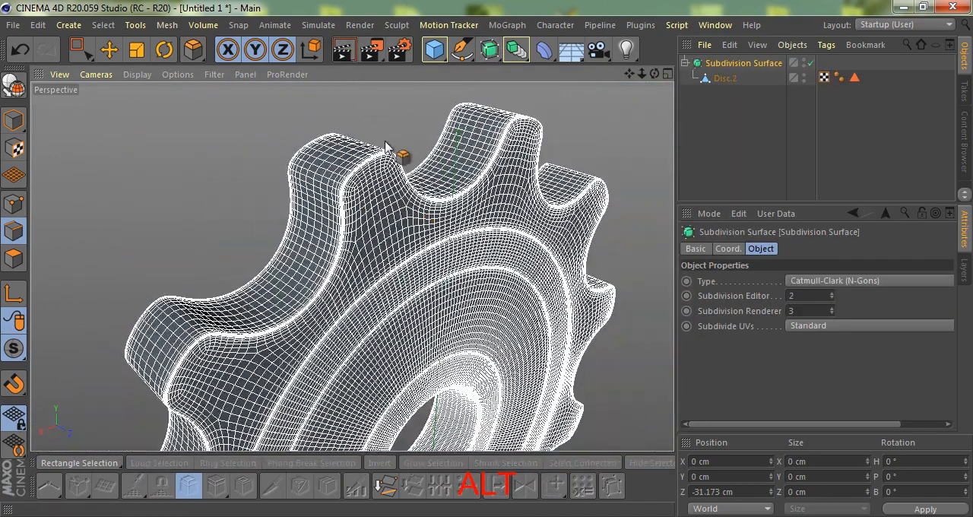
mouse_move(326, 311)
left_mouse_down("alt")
mouse_move(282, 233)
mouse_move(358, 327)
left_mouse_up("alt")
Set the gear's phong angle to 60° and disable edge breaks in its Phong tag
left_click(840, 77)
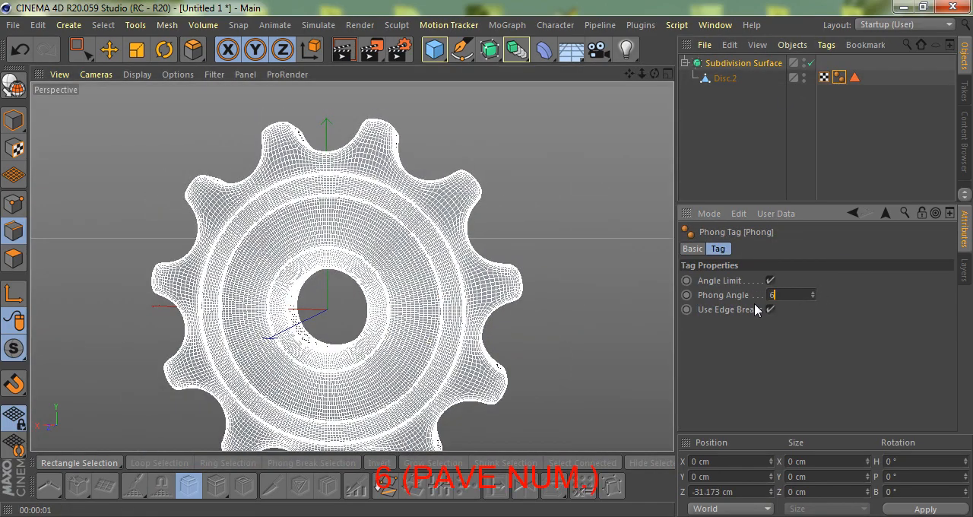
left_click(770, 311)
scroll(441, 292, "down", 2)
Render the active view and examine the smoothed gear from both sides
left_click_drag(456, 293, 392, 280, "alt")
scroll(392, 280, "up", 3)
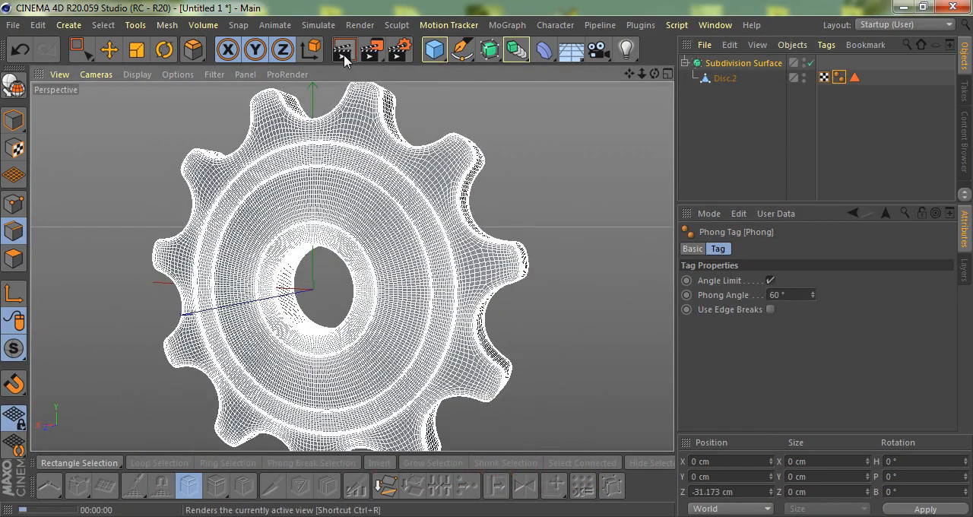
left_click(344, 51)
mouse_move(365, 168)
left_mouse_down("alt")
mouse_move(380, 234)
mouse_move(481, 274)
left_mouse_up("alt")
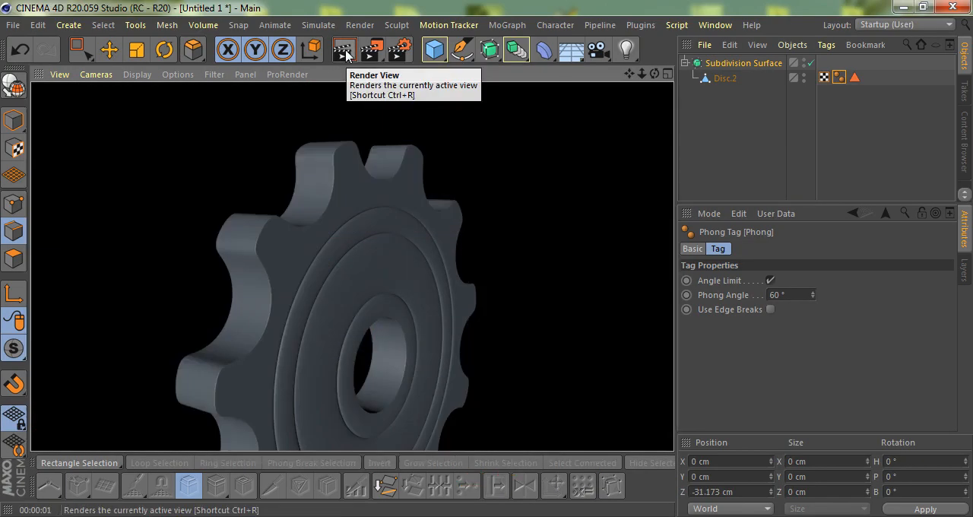
scroll(370, 282, "up", 2)
left_click_drag(381, 280, 180, 265, "alt")
scroll(304, 255, "down", 5)
left_click_drag(402, 237, 311, 196, "alt")
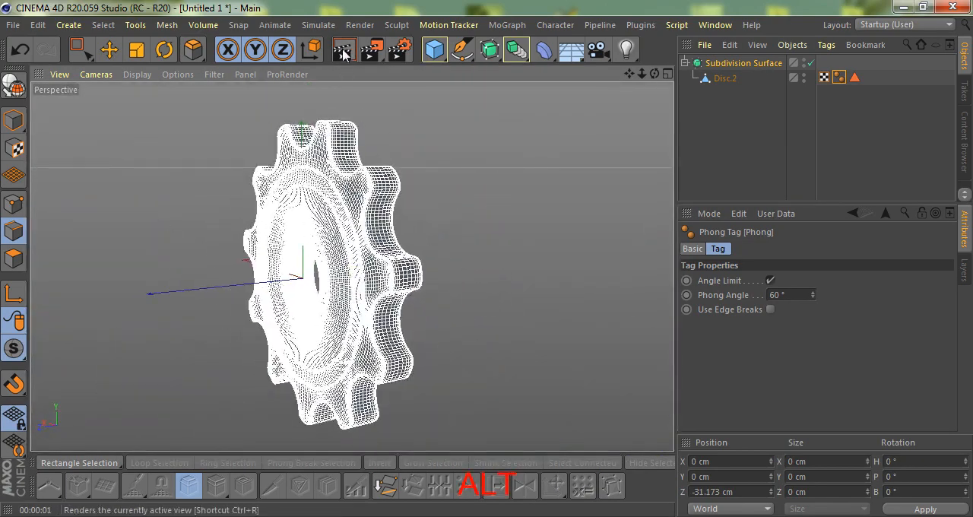